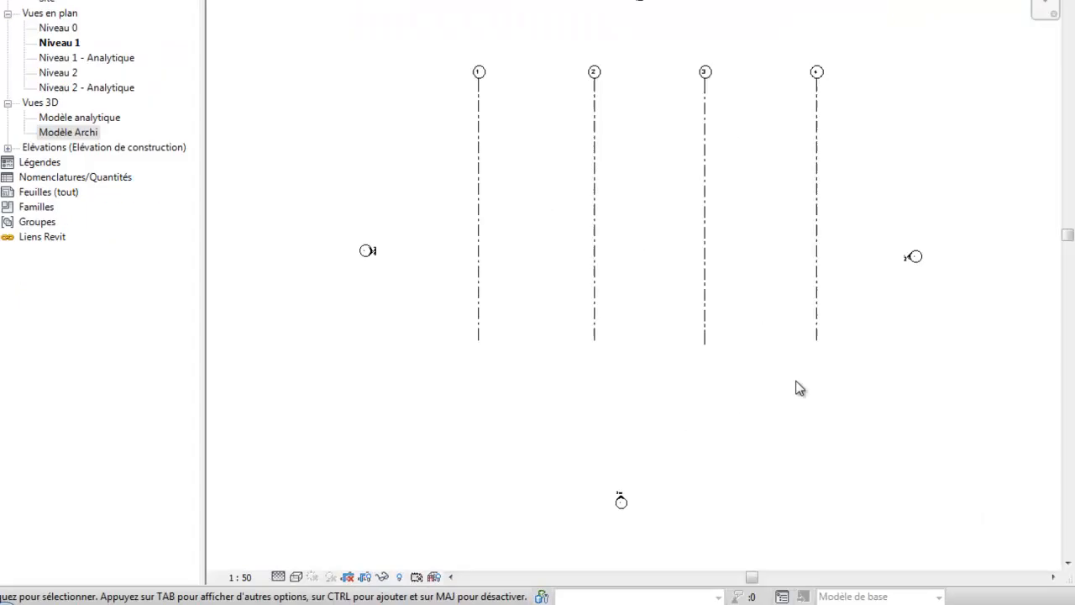
pyautogui.click(263, 585)
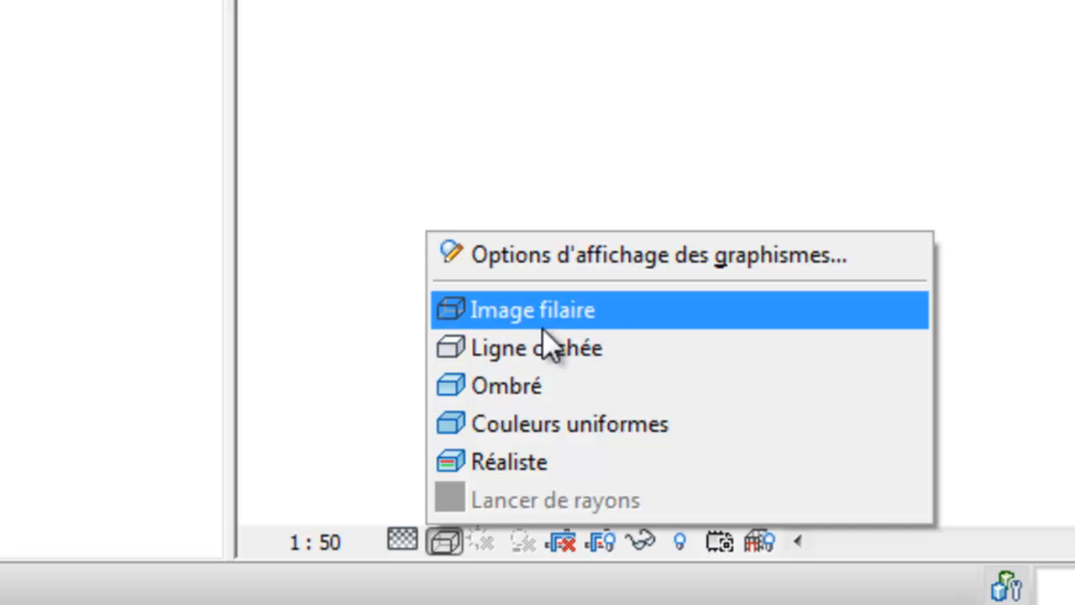
pyautogui.click(794, 107)
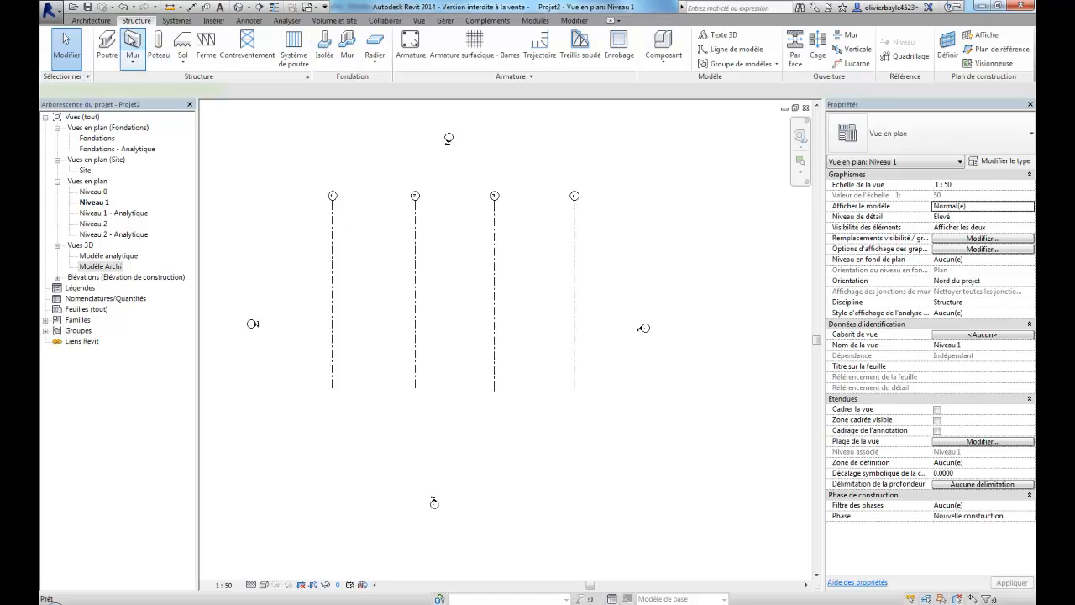
# Draw a BA20 structural wall along grid 1, with a base offset of 0 and its top constrained to Niveau 2
pyautogui.click(130, 40)
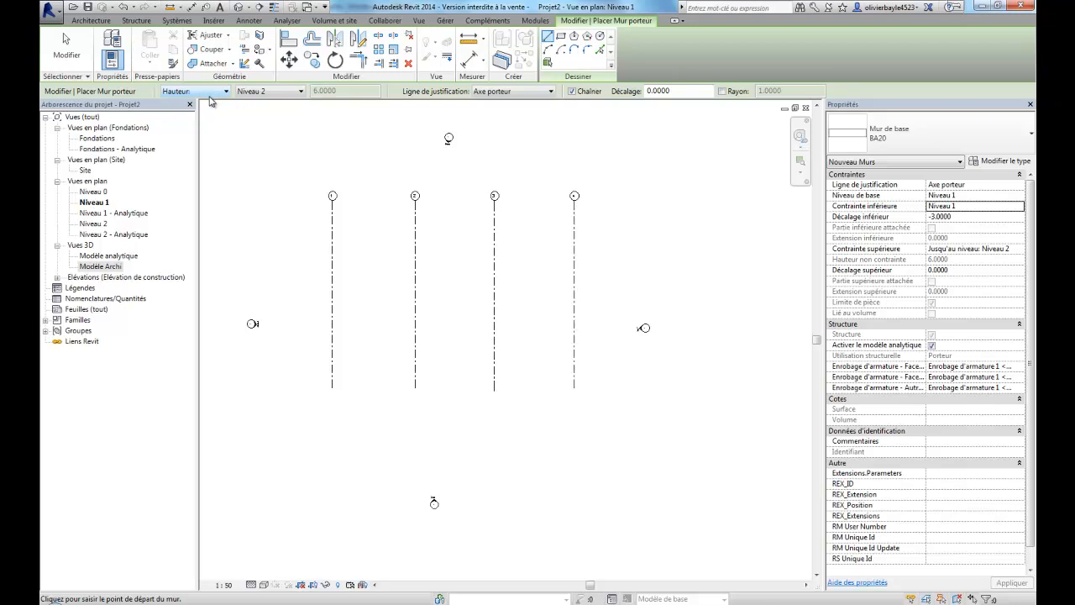
pyautogui.click(983, 215)
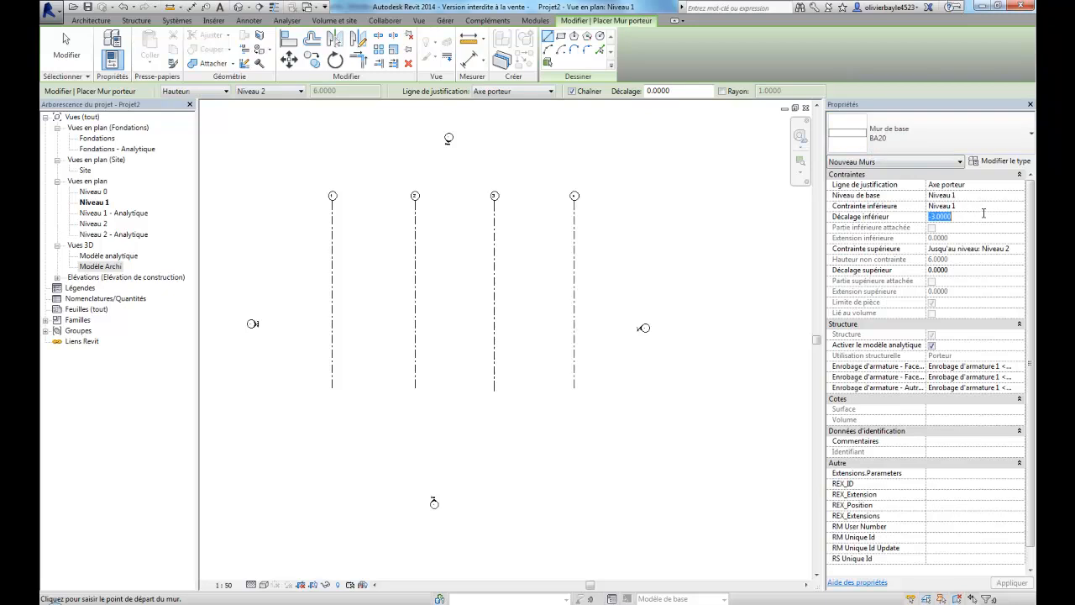
pyautogui.write('0')
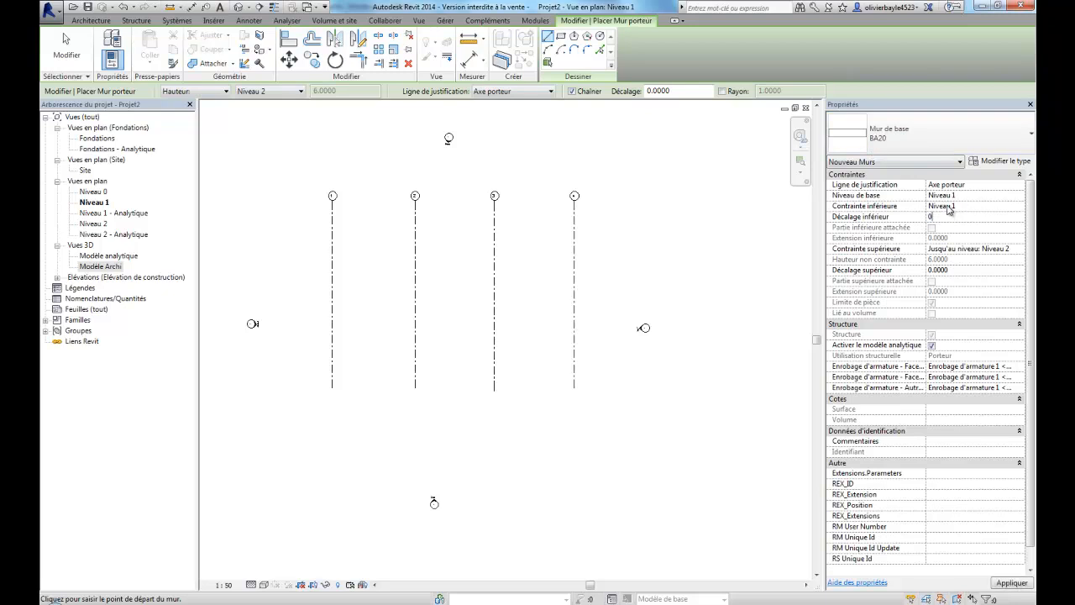
pyautogui.click(333, 325)
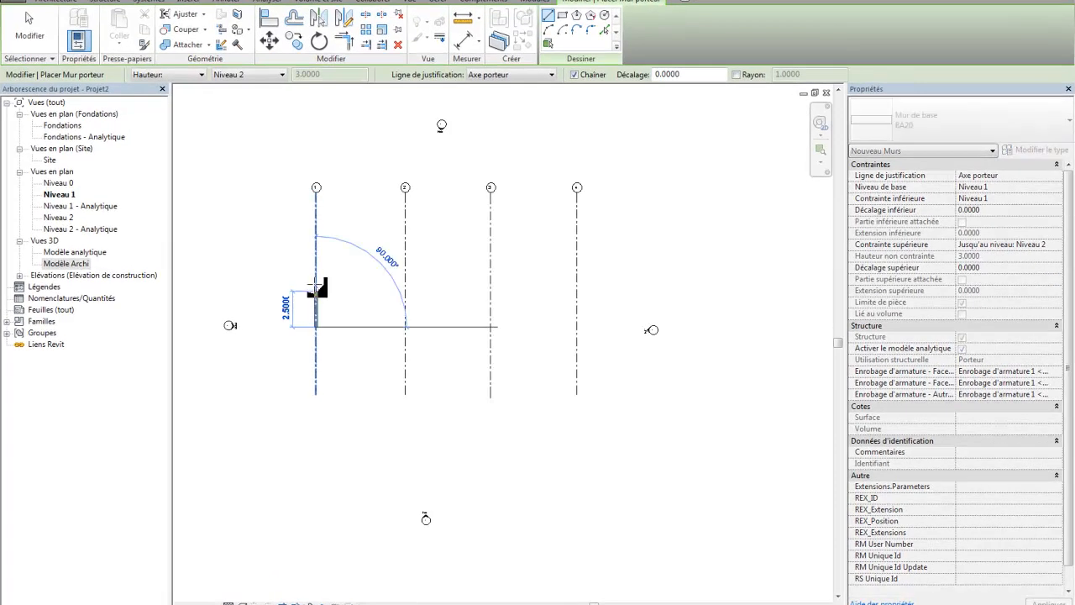
pyautogui.press('Escape')
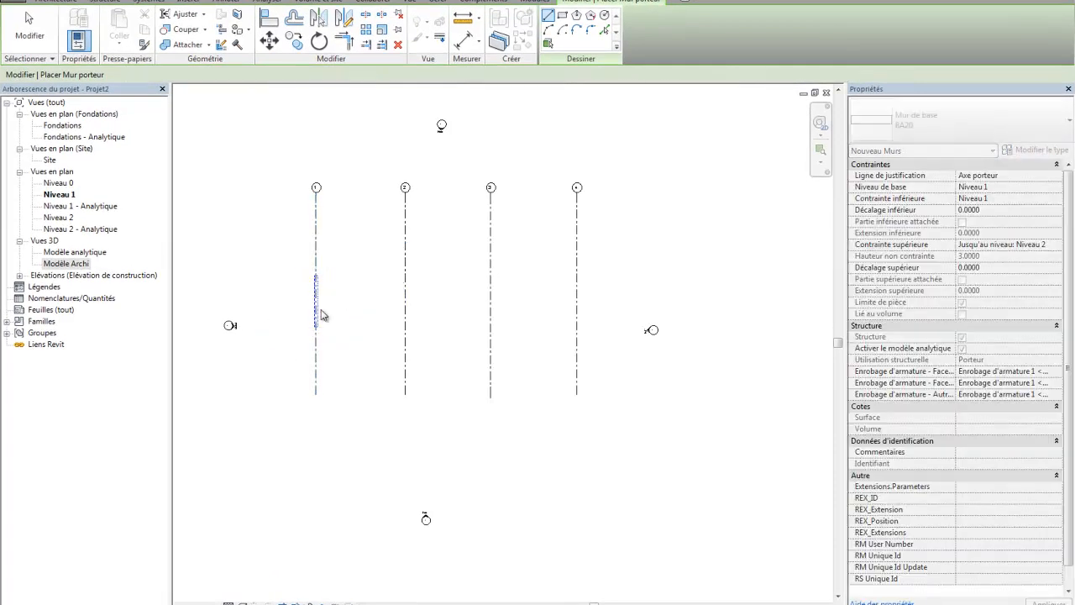
# Review the wall and column filters and their pattern overrides in the Niveau 1 visibility/graphics settings
pyautogui.scroll(2, 316, 299)
pyautogui.scroll(2, 343, 288)
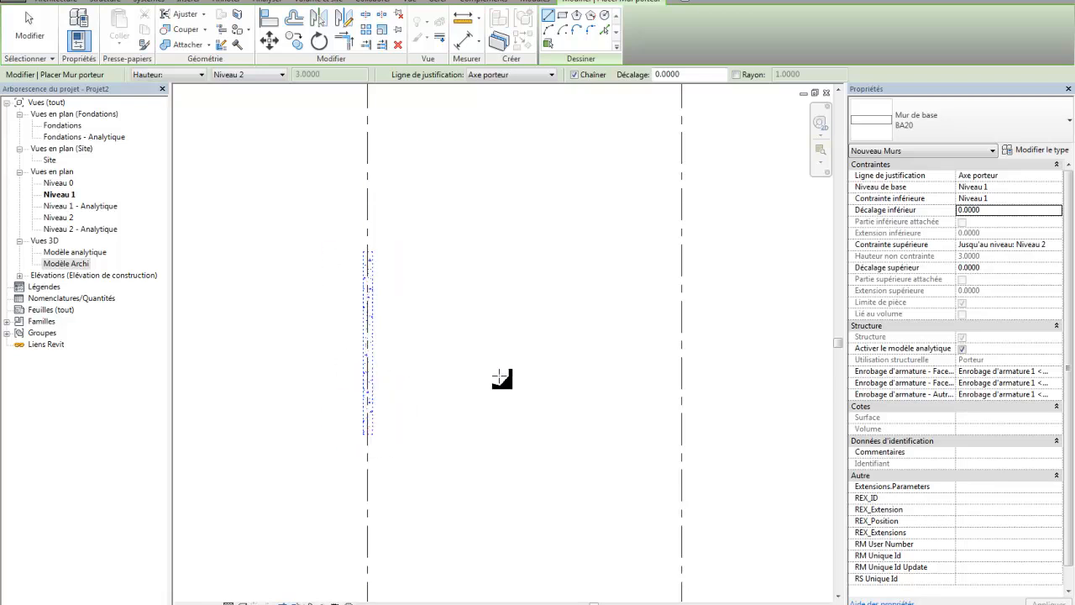
pyautogui.press('v')
pyautogui.press('g')
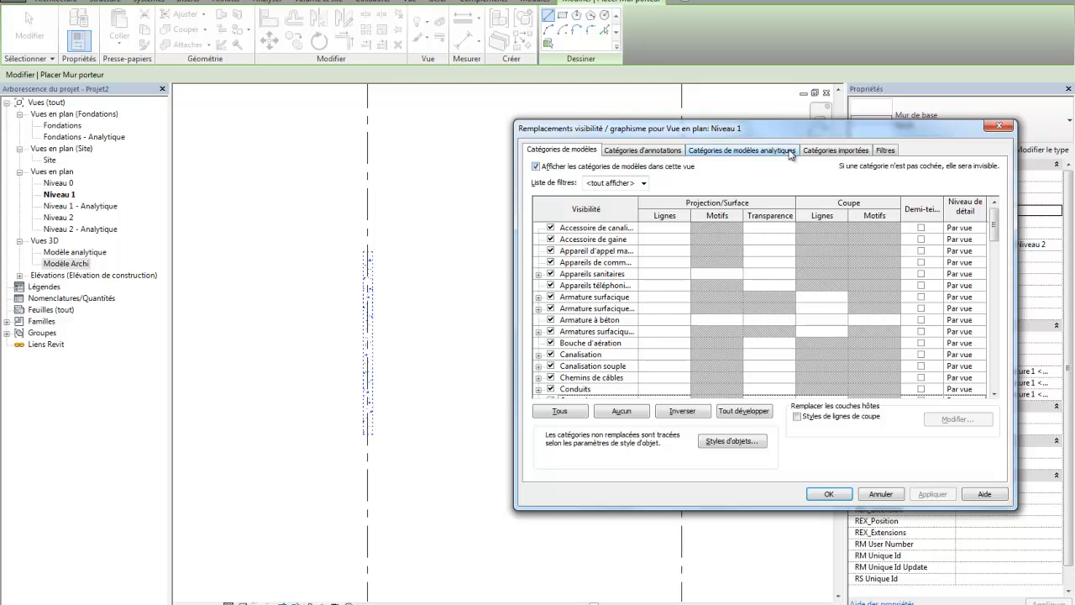
pyautogui.click(887, 151)
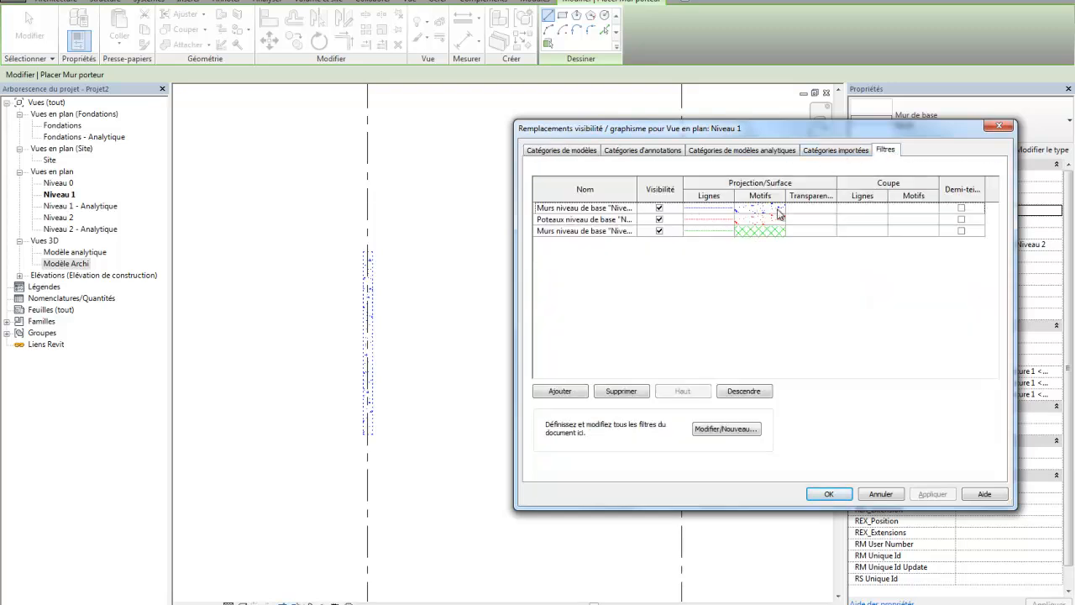
pyautogui.click(999, 126)
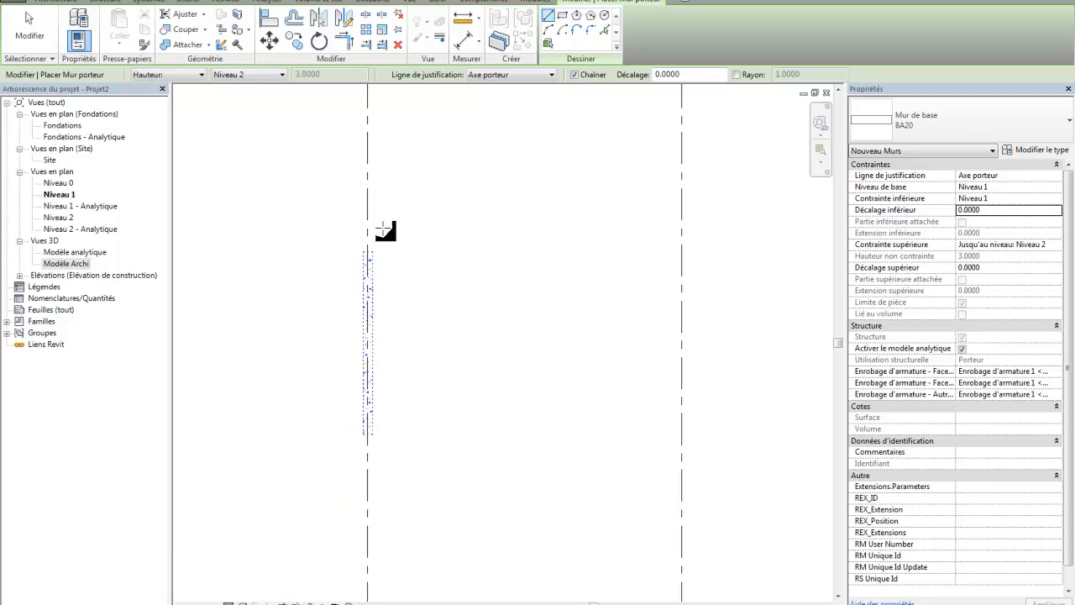
# For a new 80x40 rectangular concrete beam, set the surface pattern of its material Béton - Béton coulé sur place to Uni
pyautogui.click(105, 3)
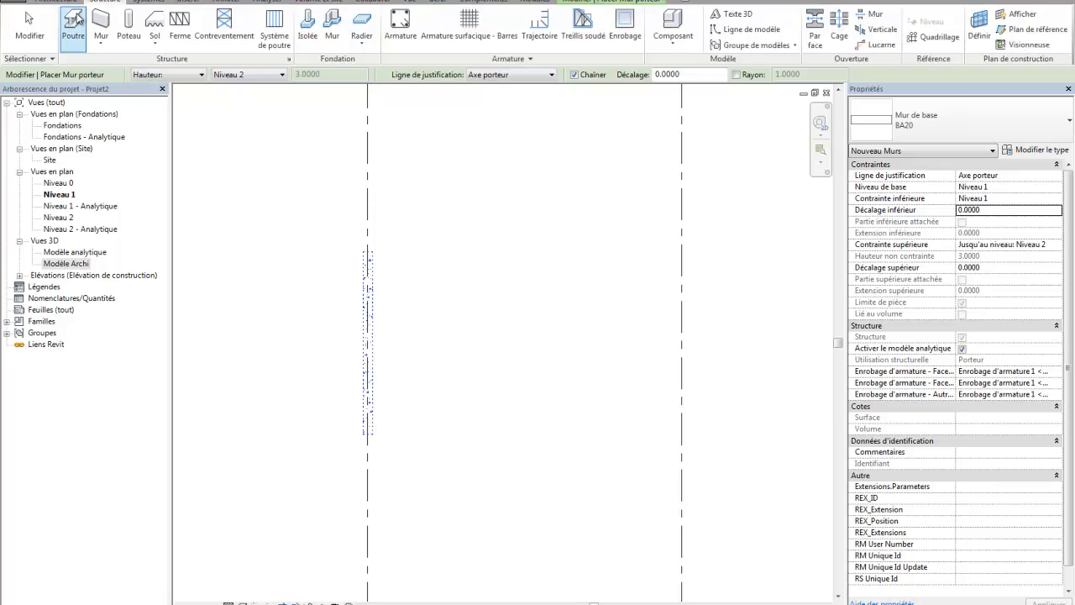
pyautogui.click(73, 25)
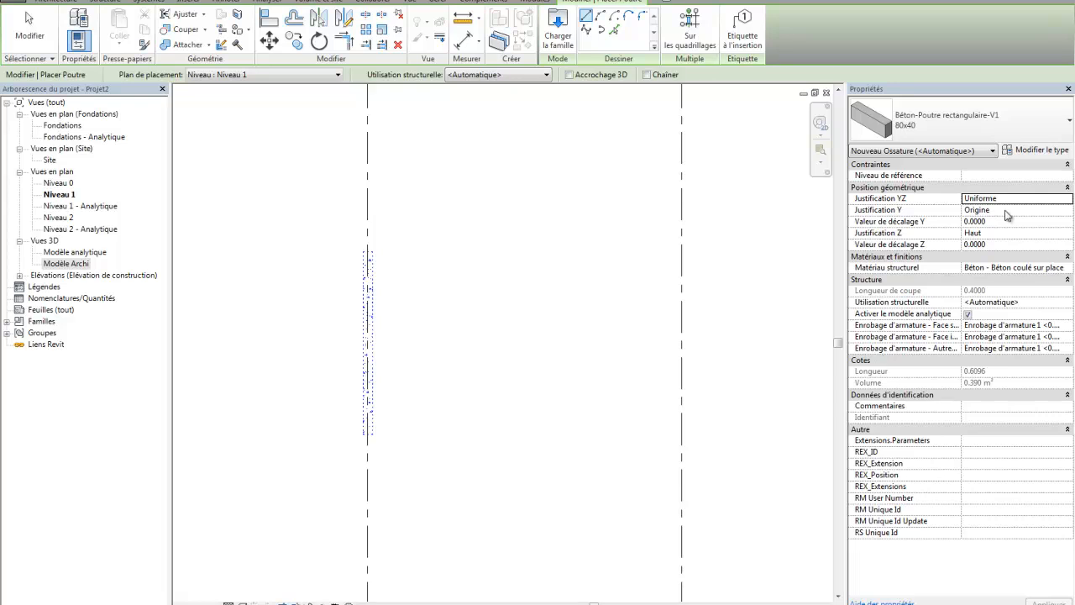
pyautogui.click(1067, 267)
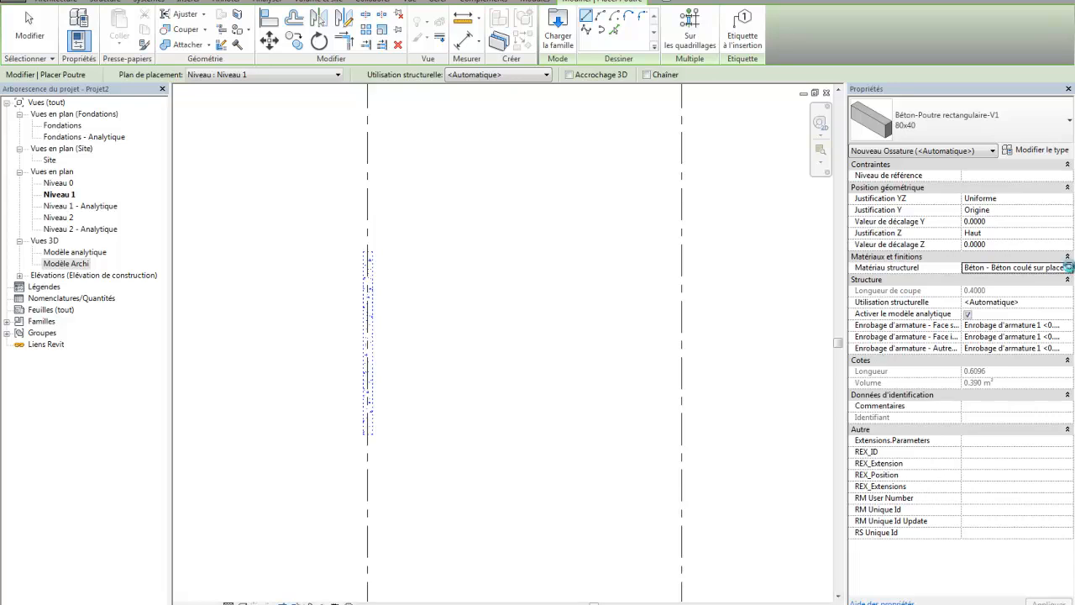
pyautogui.click(1069, 267)
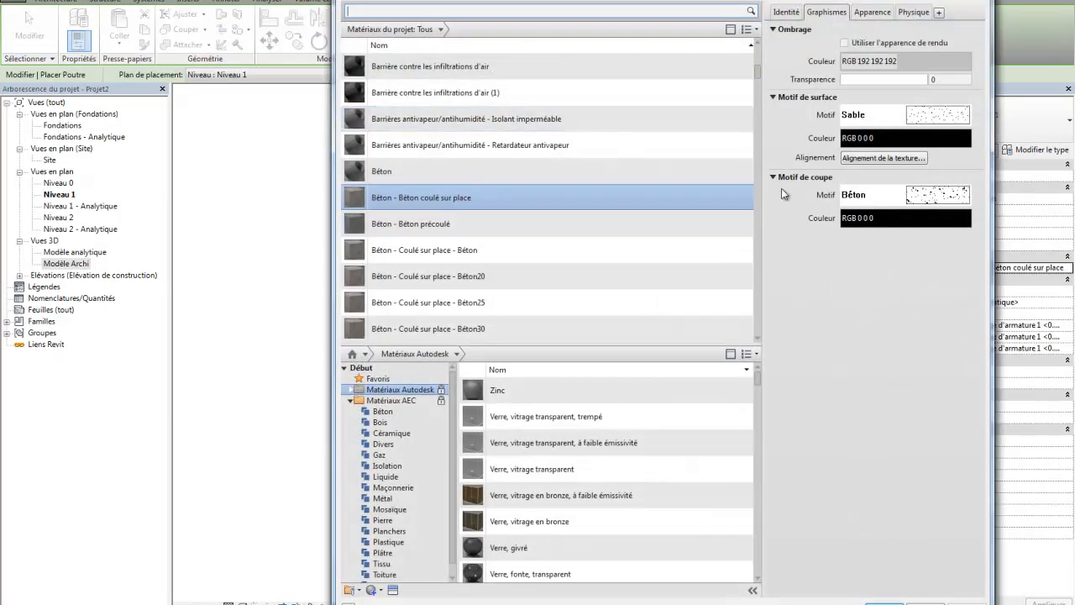
pyautogui.click(940, 120)
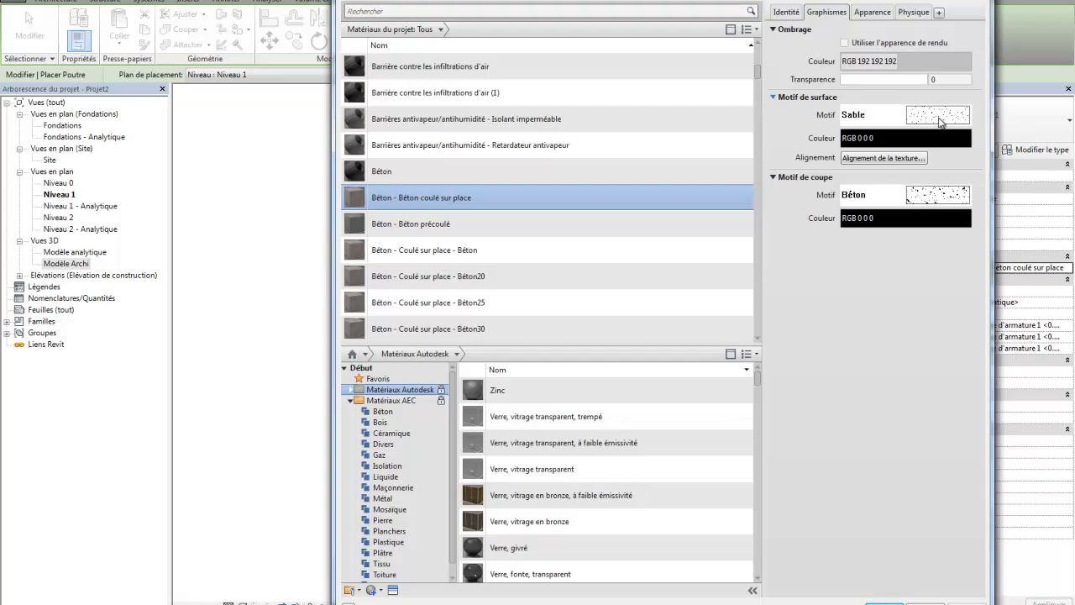
pyautogui.moveTo(716, 407); pyautogui.dragTo(719, 430)
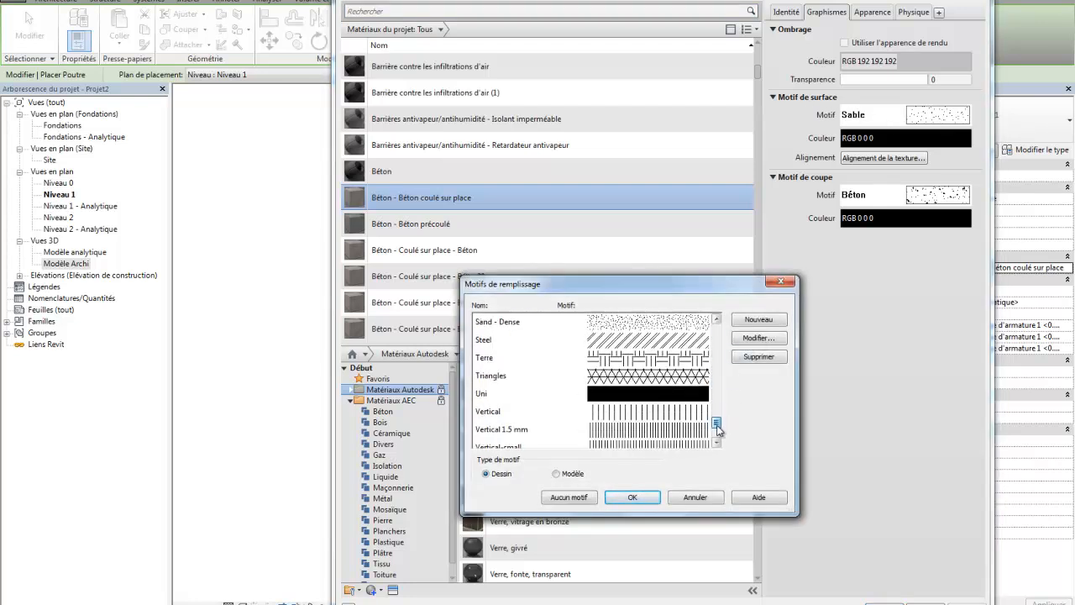
pyautogui.click(609, 402)
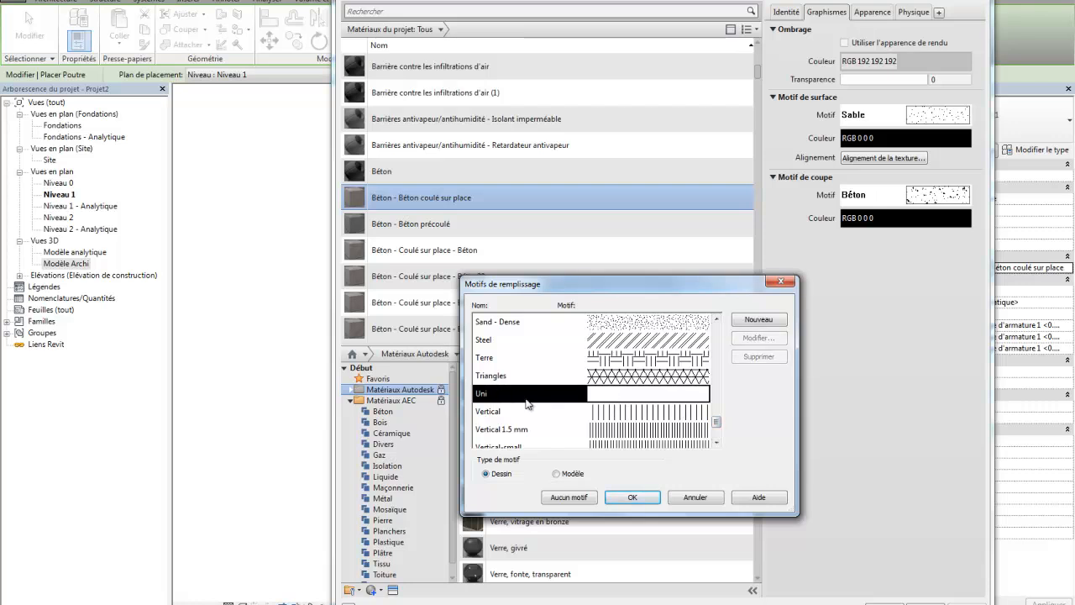
pyautogui.click(633, 497)
# Set the material's surface pattern colour to grey RGB 192 192 192 and accept the material changes
pyautogui.click(886, 140)
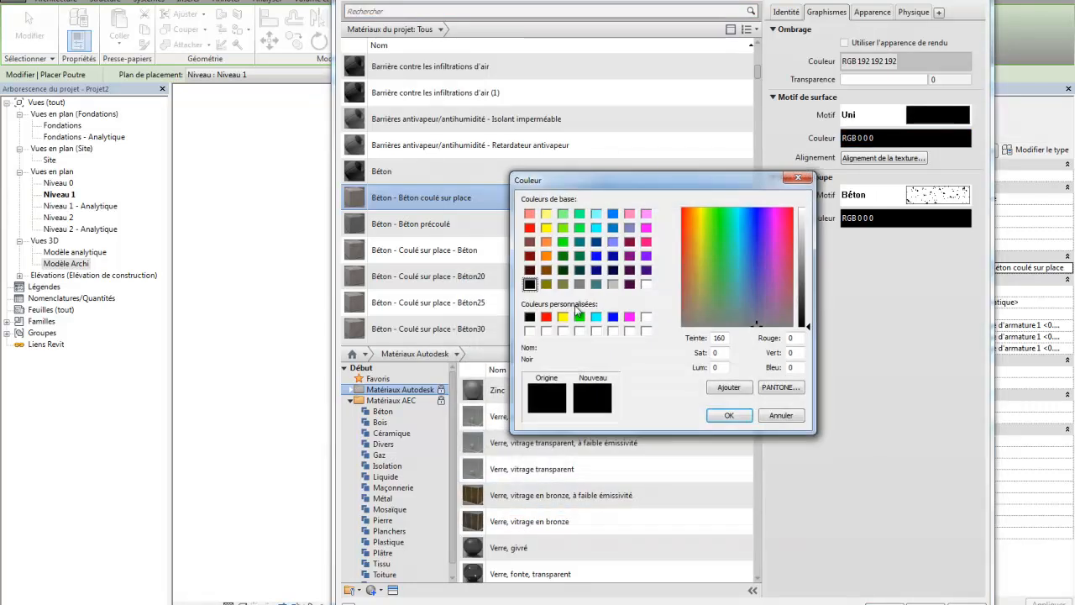
pyautogui.click(614, 284)
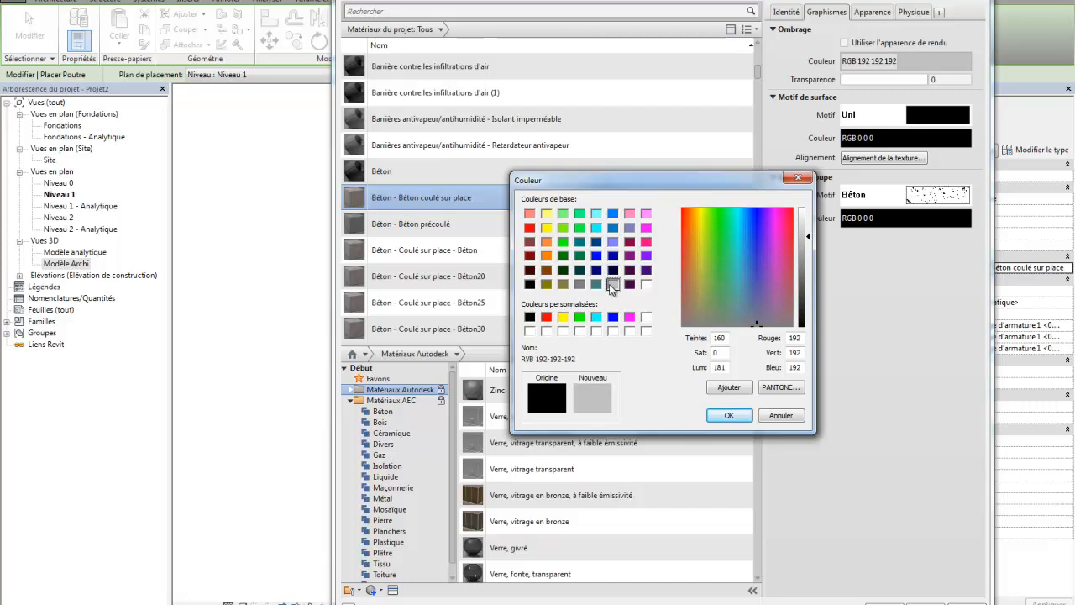
pyautogui.click(743, 416)
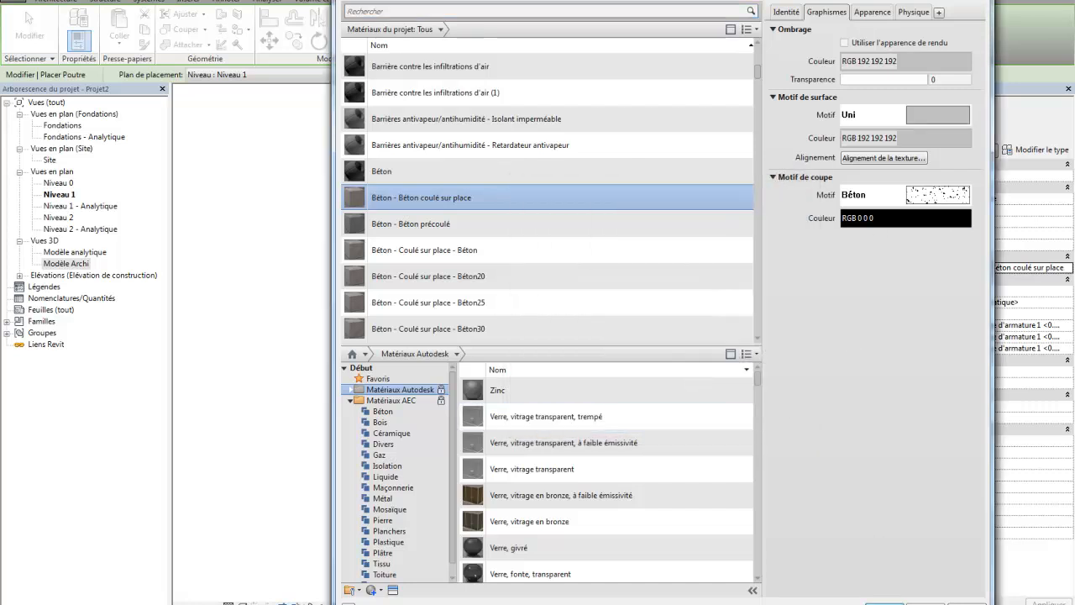
pyautogui.click(878, 601)
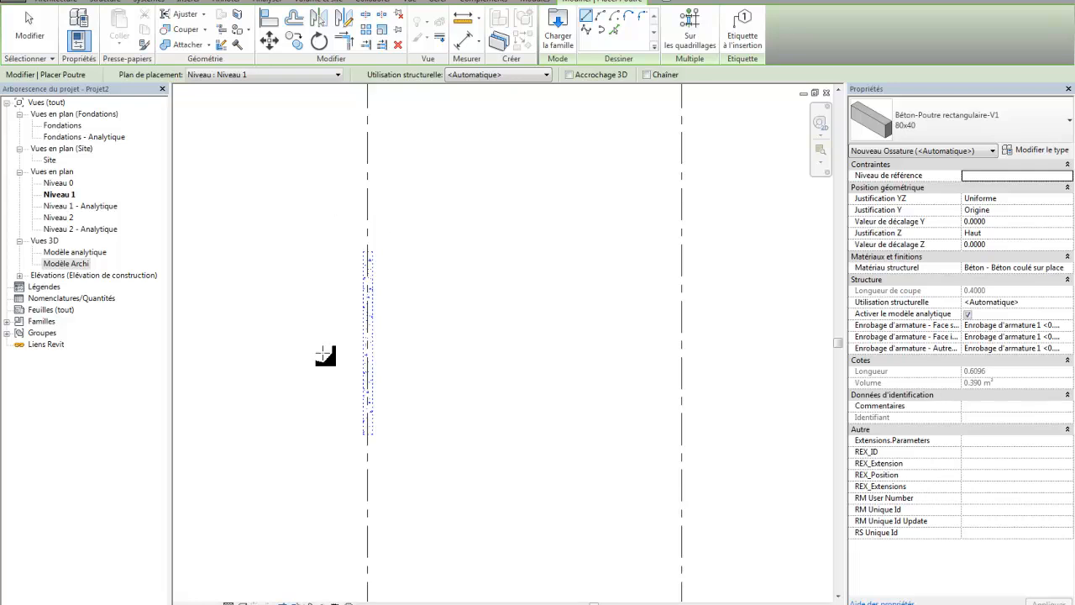
# Draw two 80x40 concrete beams, one about 5.7 m long along grid 1 and one about 5.9 m long along grid 2
pyautogui.click(368, 489)
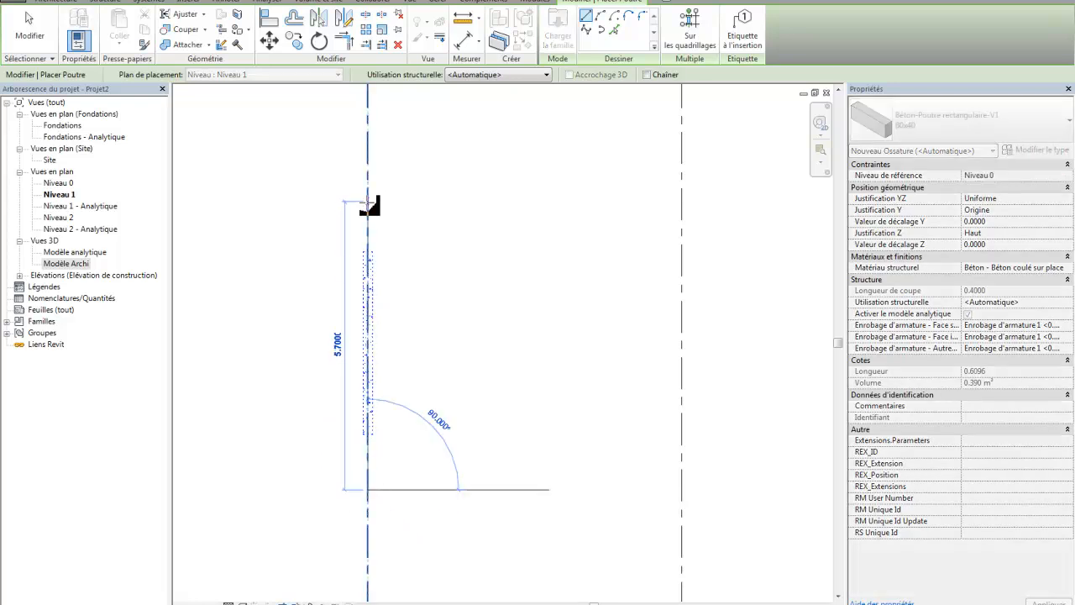
pyautogui.click(368, 202)
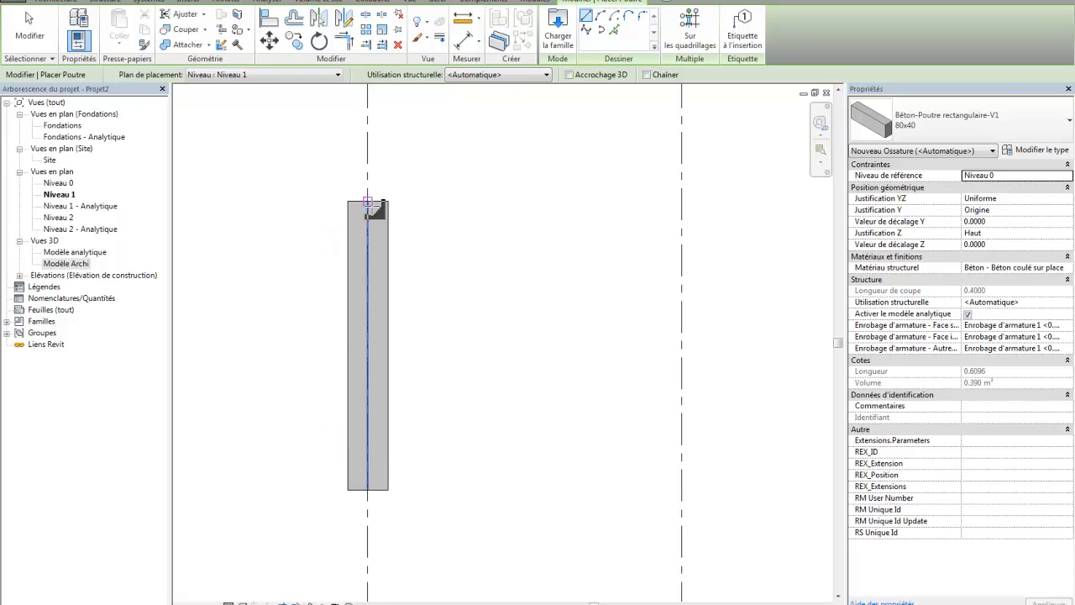
pyautogui.moveTo(531, 283); pyautogui.dragTo(408, 268, button='middle')
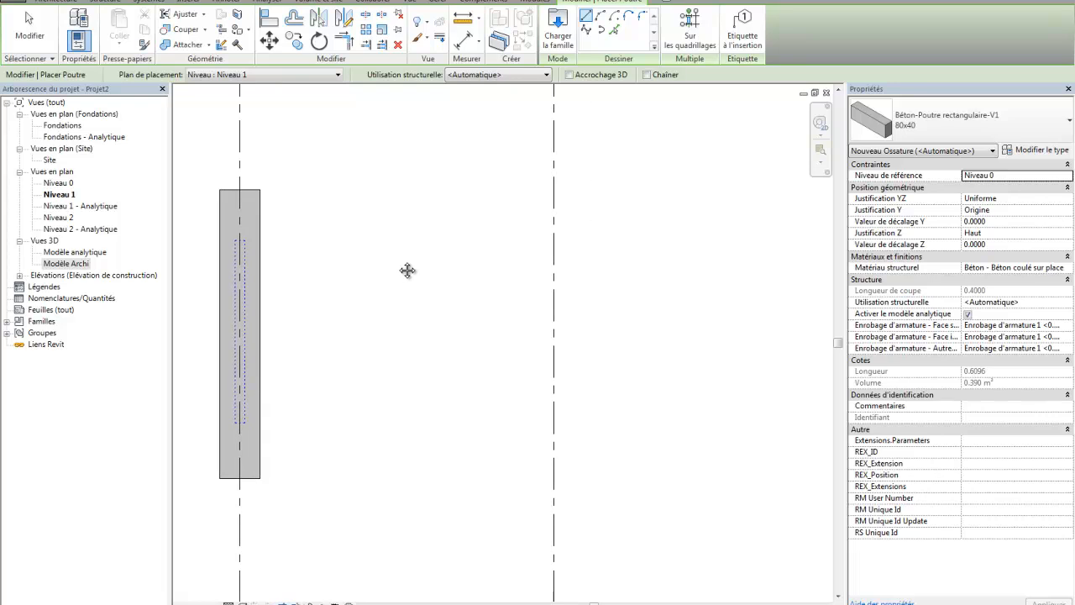
pyautogui.click(554, 482)
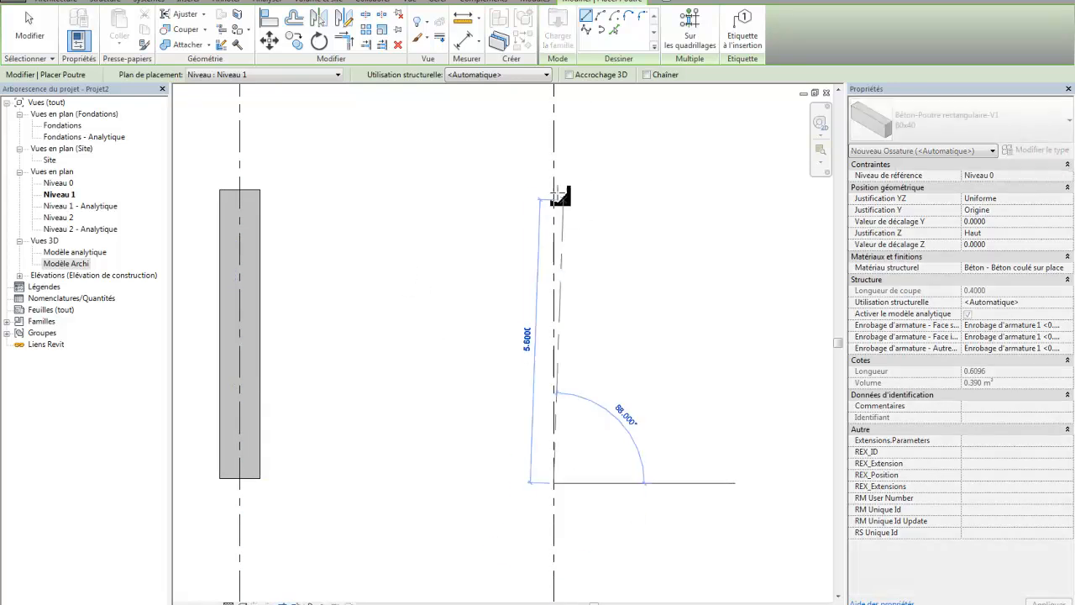
pyautogui.click(554, 186)
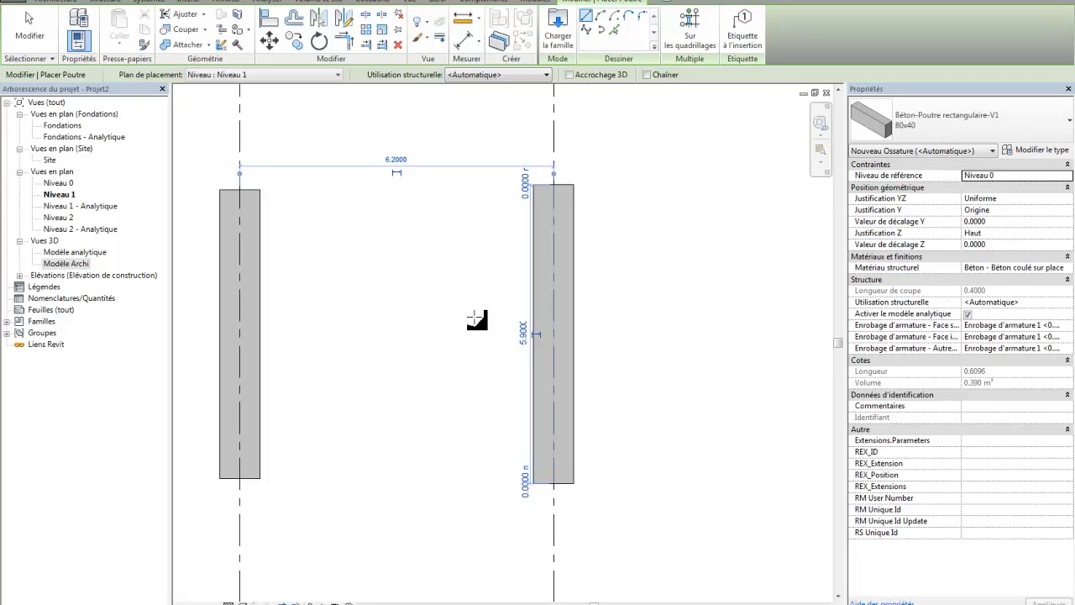
# Draw a BA20 structural wall about 5.4 m long along grid 2, over the beam's centreline
pyautogui.click(105, 1)
pyautogui.click(99, 18)
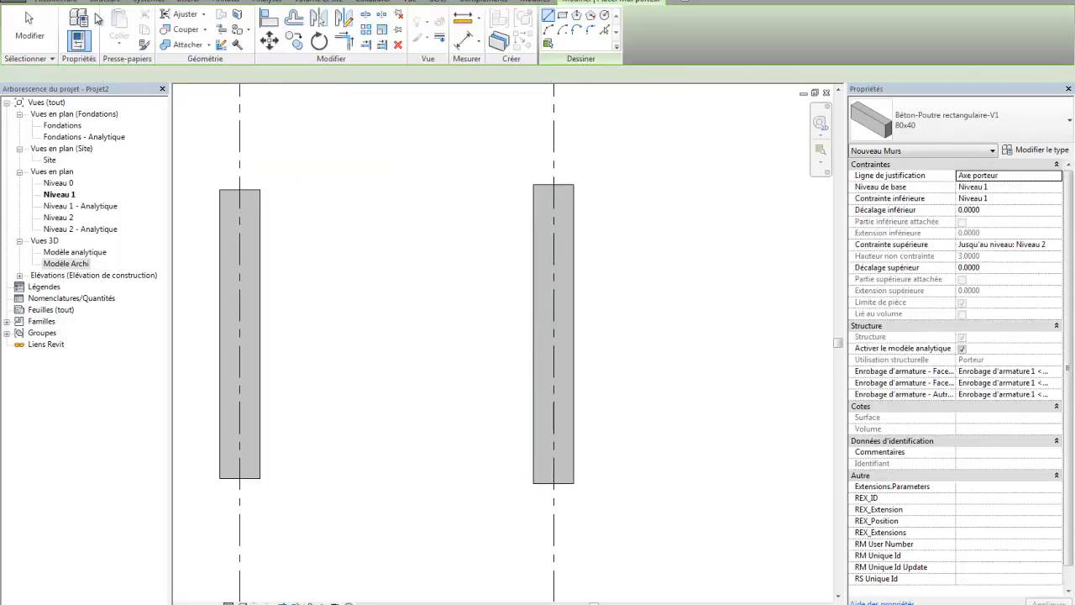
pyautogui.click(553, 467)
pyautogui.click(553, 187)
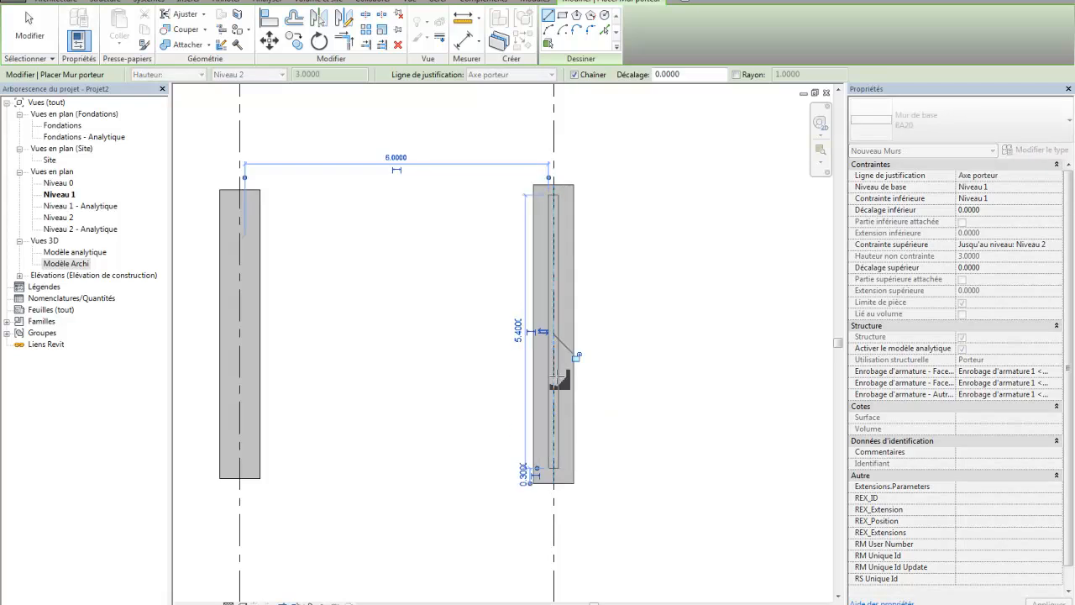
pyautogui.press('Escape')
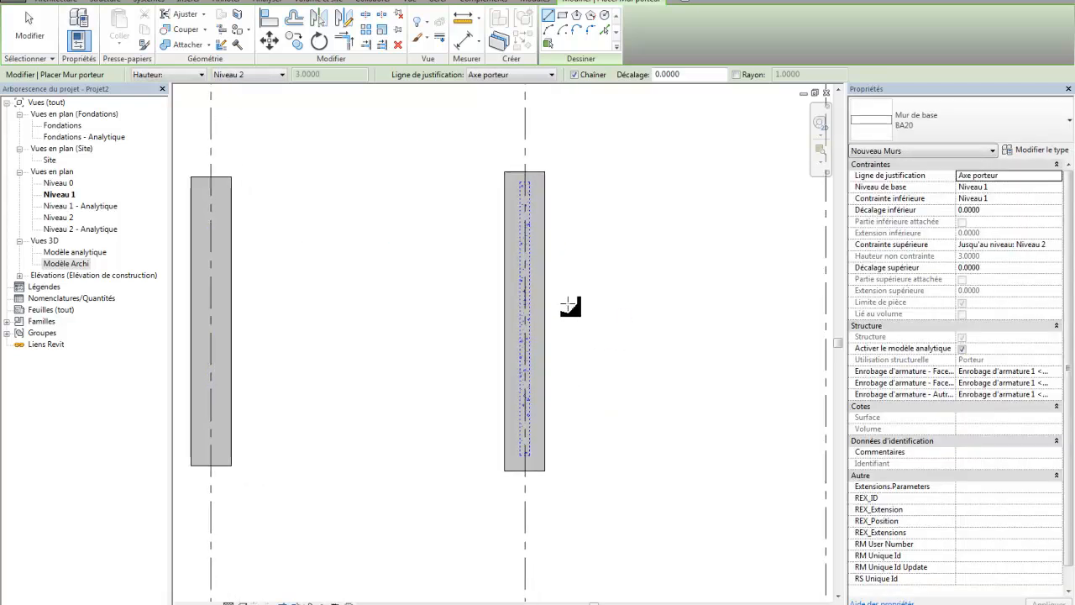
pyautogui.scroll(2, 551, 194)
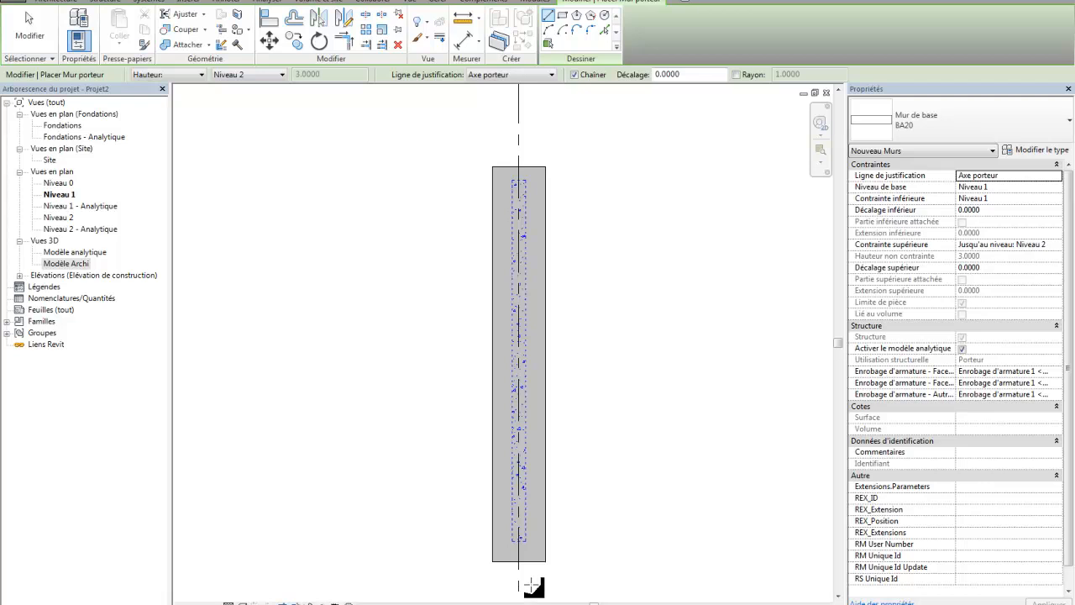
pyautogui.scroll(-3, 554, 204)
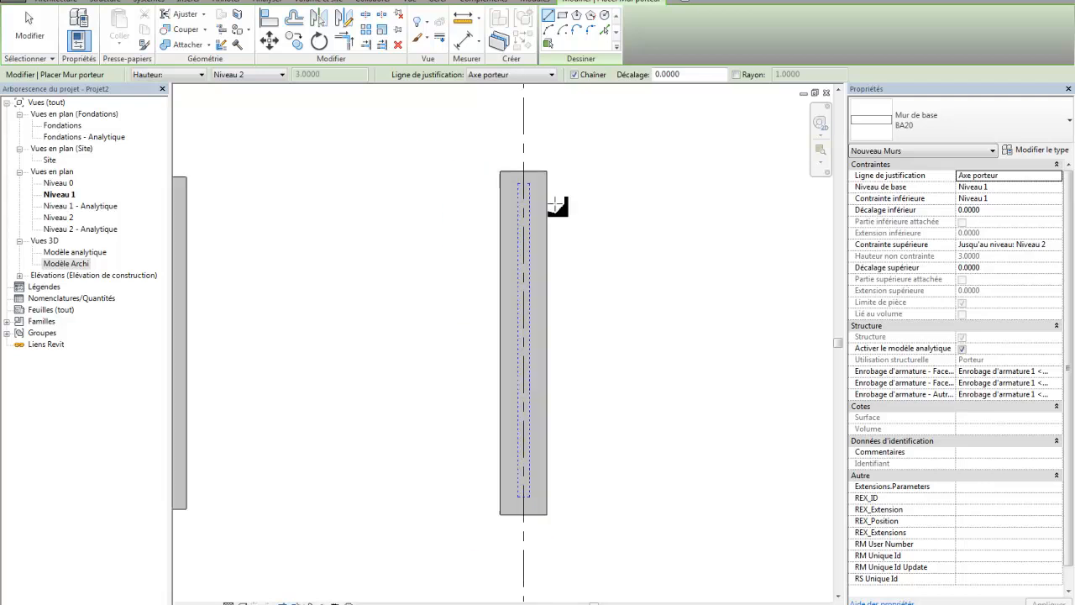
# Copy the grid line with its beam and wall three times in a row eastward, placing the first copy about 5.2 m away
pyautogui.moveTo(568, 233); pyautogui.dragTo(502, 264, button='middle')
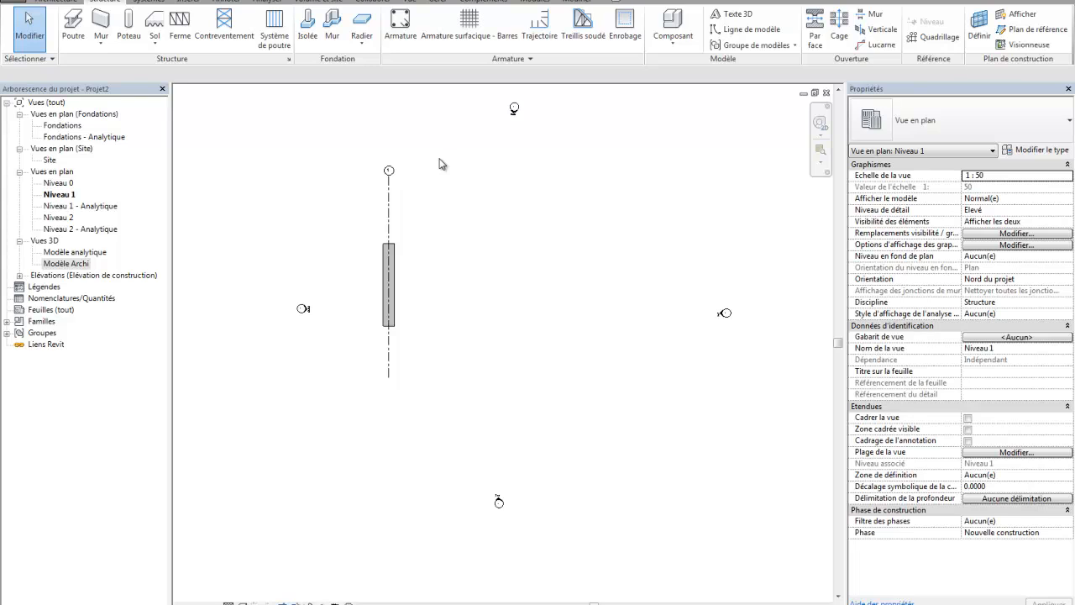
pyautogui.moveTo(417, 362); pyautogui.dragTo(353, 216)
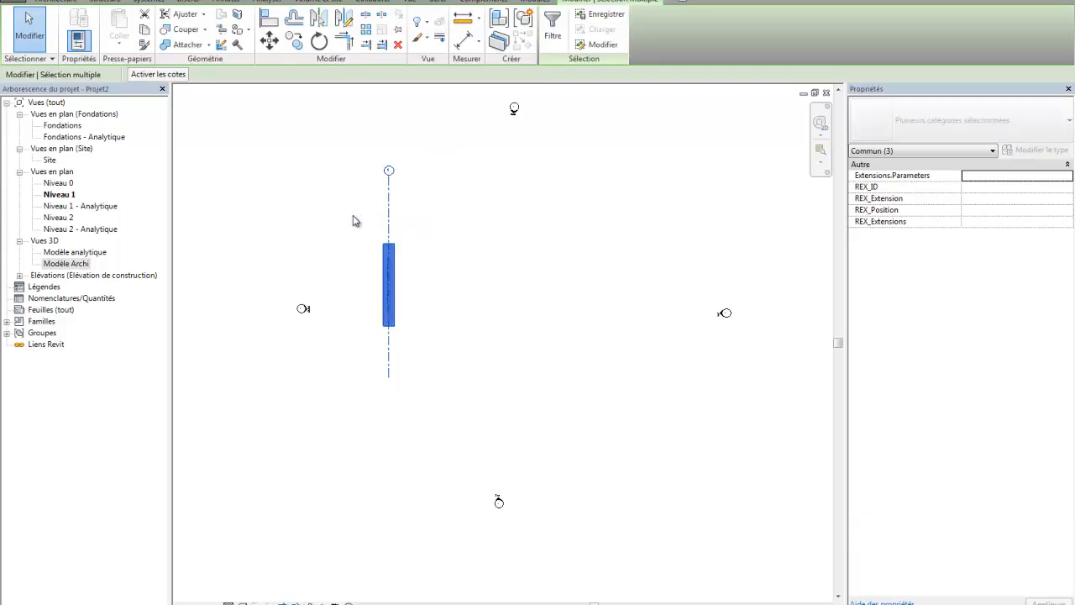
pyautogui.click(294, 40)
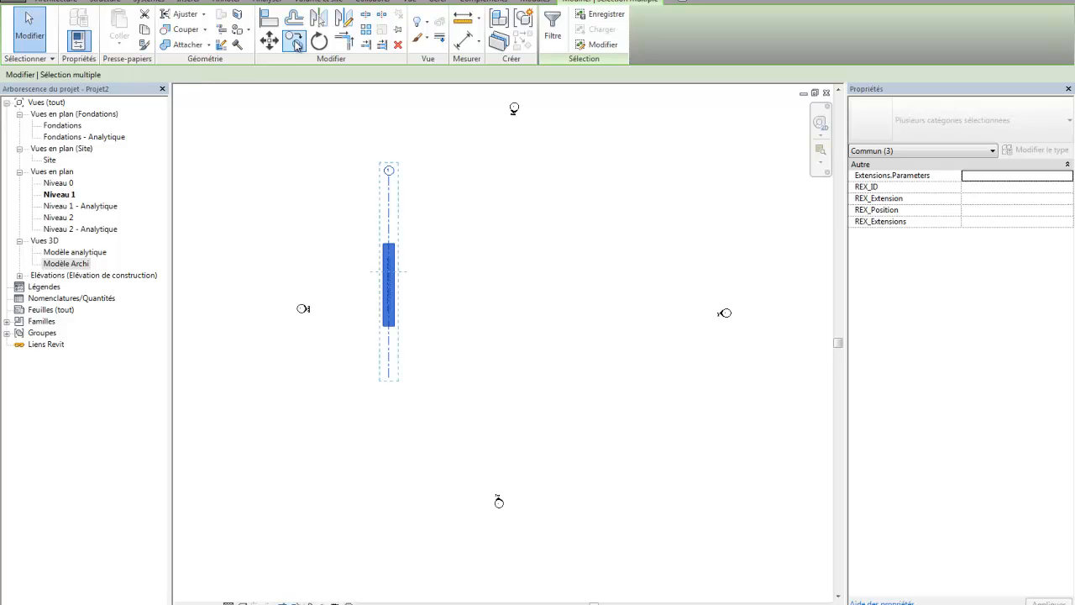
pyautogui.click(388, 198)
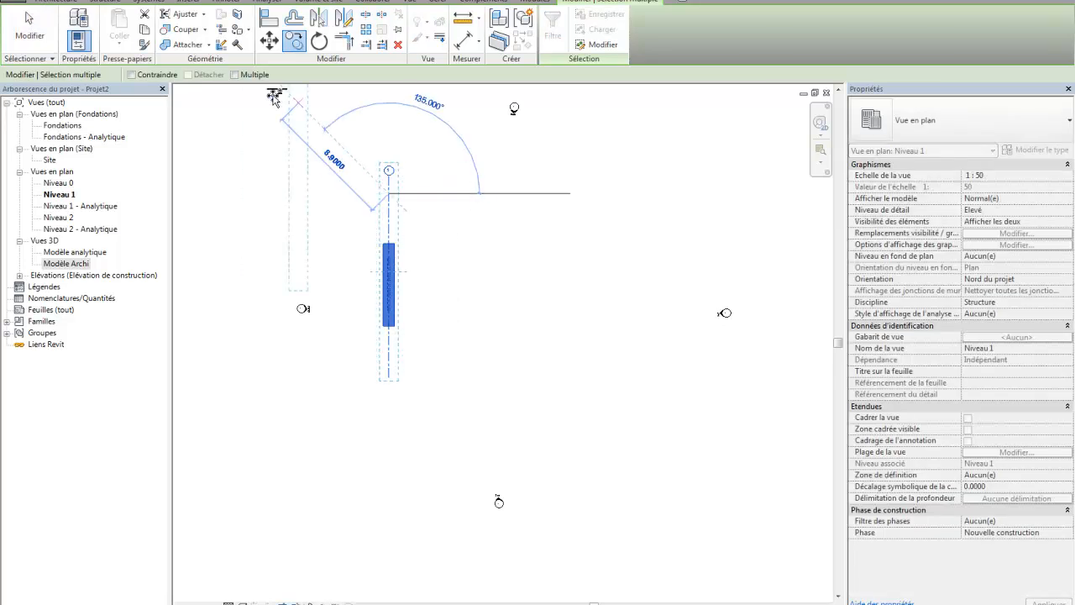
pyautogui.click(238, 75)
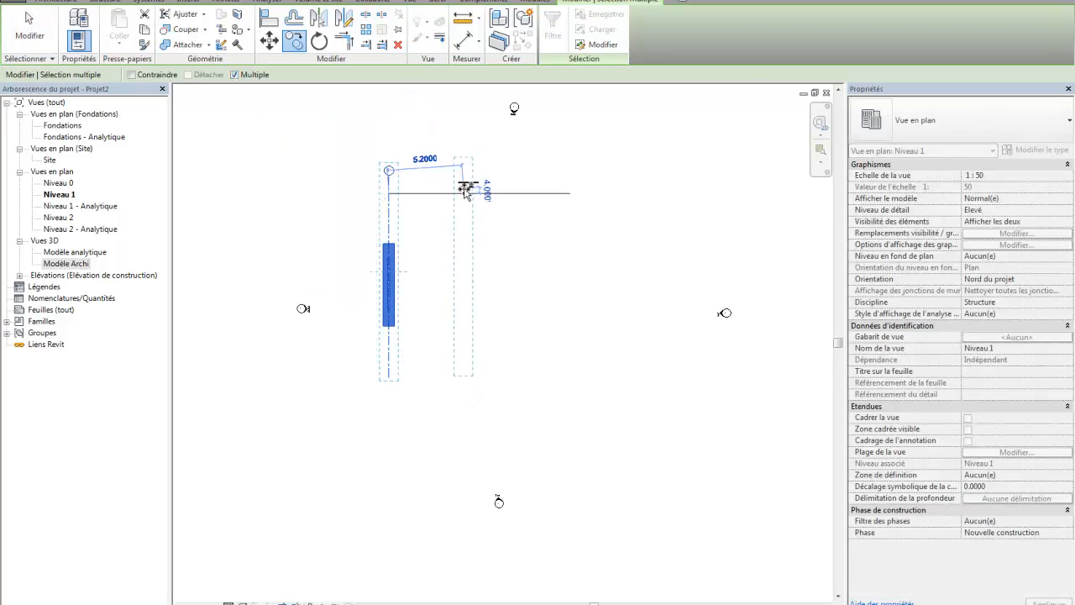
pyautogui.click(463, 194)
pyautogui.click(543, 194)
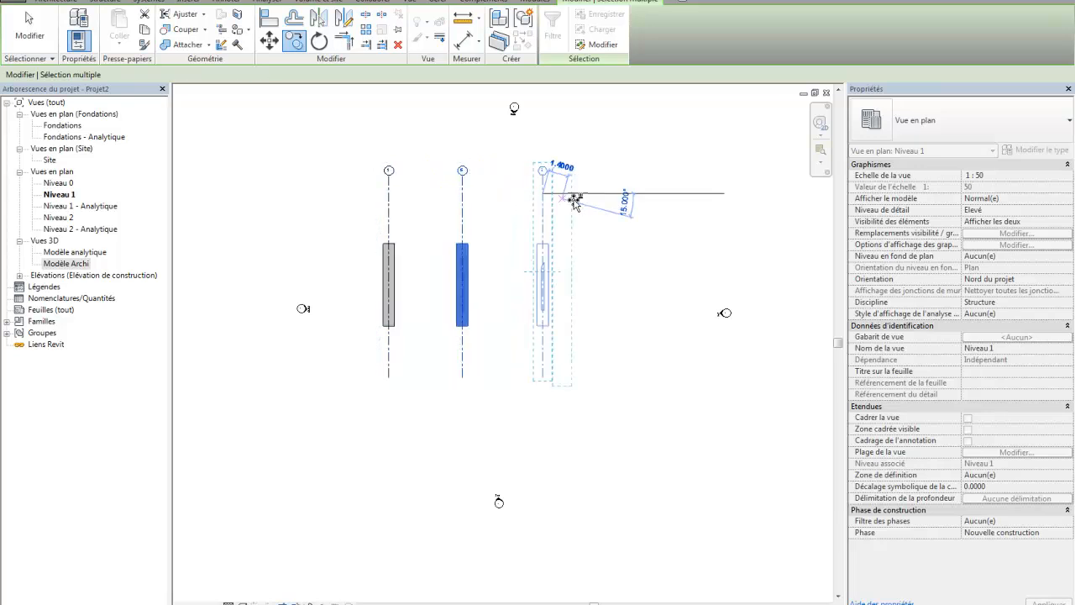
pyautogui.click(604, 195)
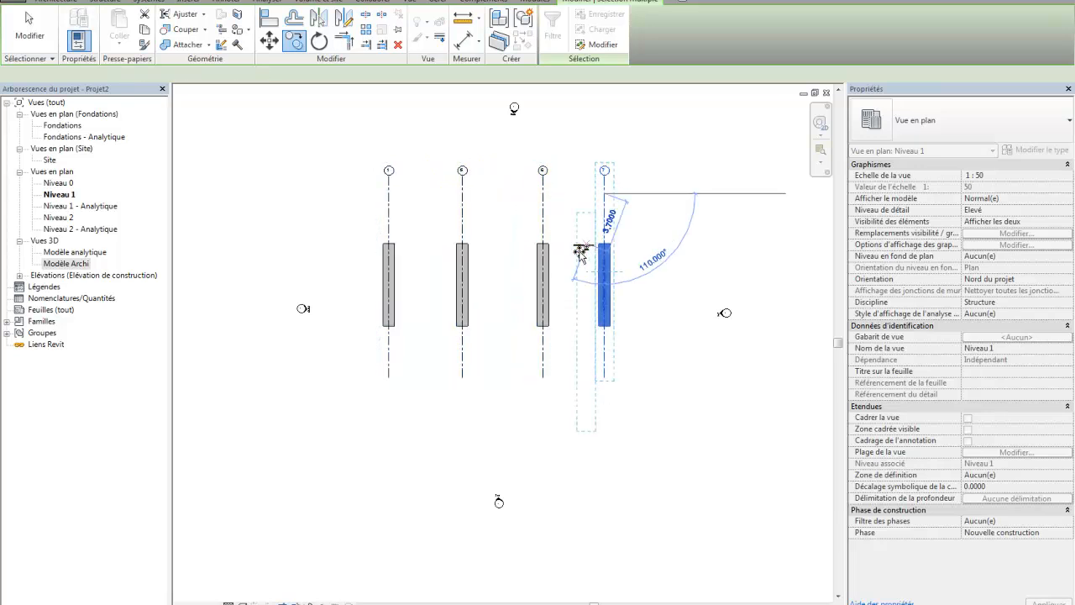
pyautogui.press('Escape')
# Inspect the copied wall-and-beam sets in the Modèle Archi 3D view and return to the Niveau 1 plan
pyautogui.doubleClick(59, 266)
pyautogui.moveTo(361, 365)
pyautogui.keyDown('shift'); pyautogui.mouseDown(button='middle')
pyautogui.moveTo(373, 372)
pyautogui.moveTo(368, 364)
pyautogui.mouseUp(button='middle'); pyautogui.keyUp('shift')
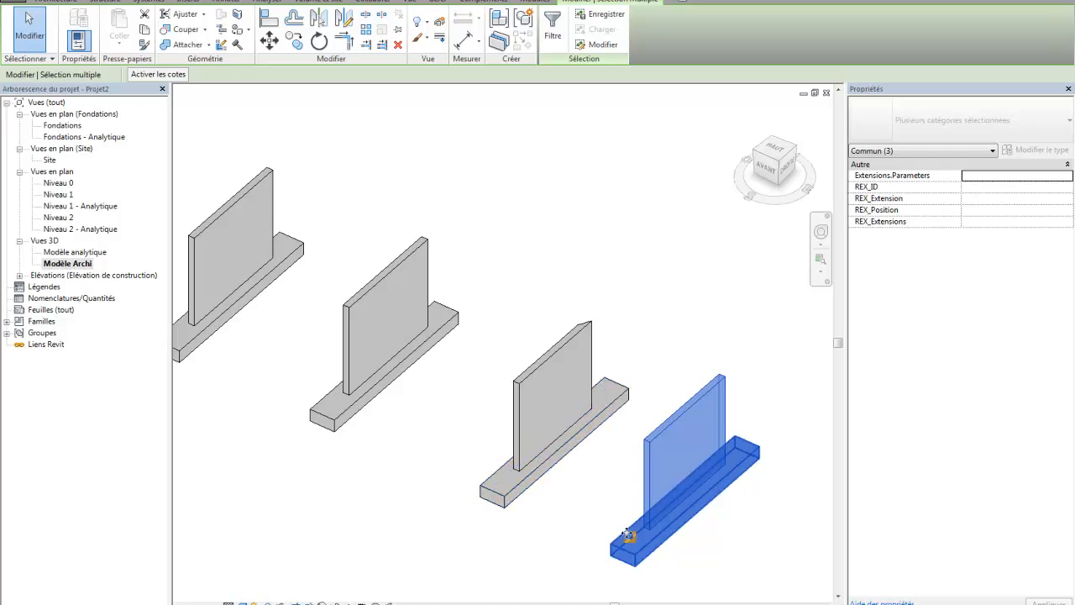
pyautogui.click(827, 94)
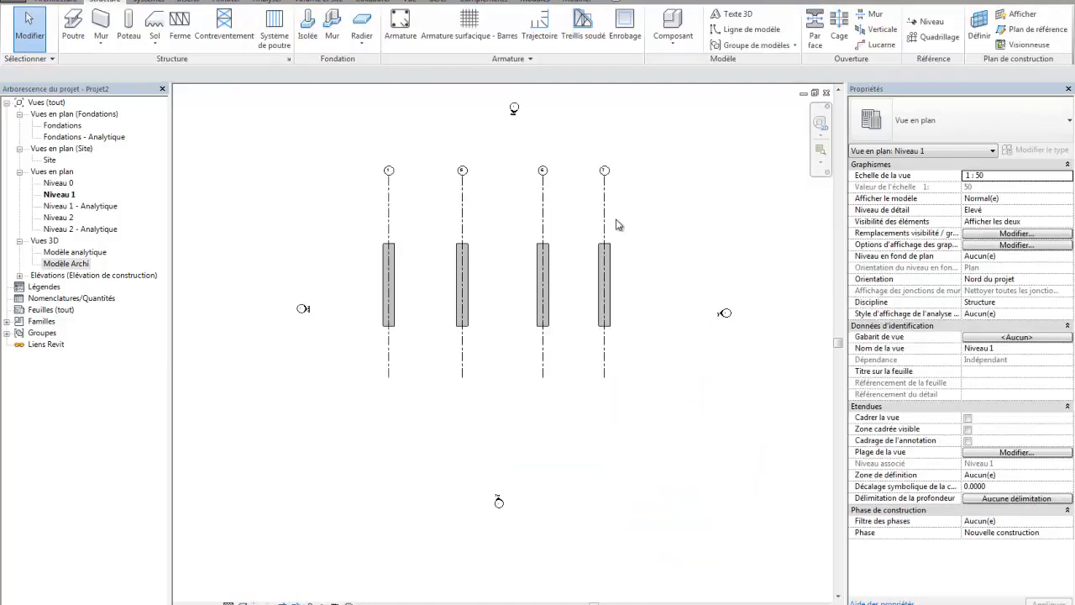
# Draw a BA20 structural wall up to Niveau 2 along the second grid line, within the length of its beam
pyautogui.scroll(5, 464, 291)
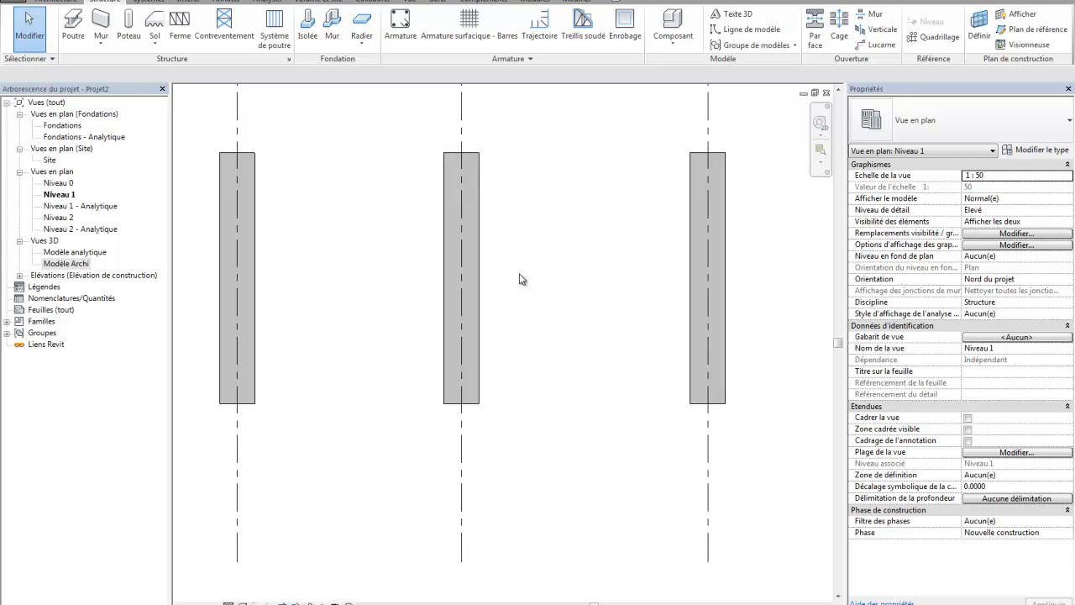
pyautogui.click(469, 259)
pyautogui.press('Escape')
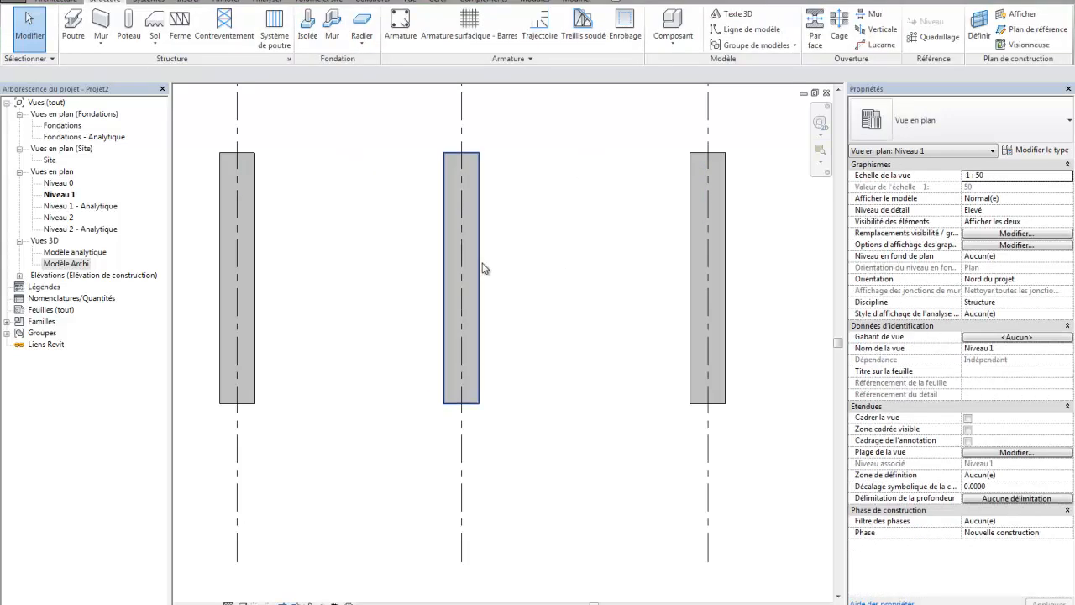
pyautogui.click(102, 23)
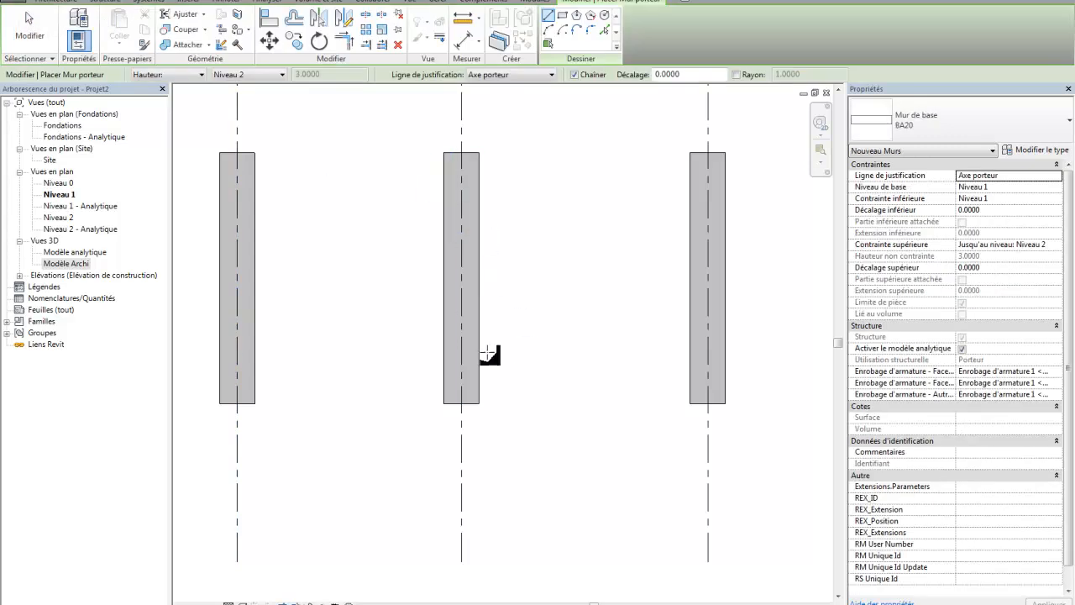
pyautogui.click(463, 363)
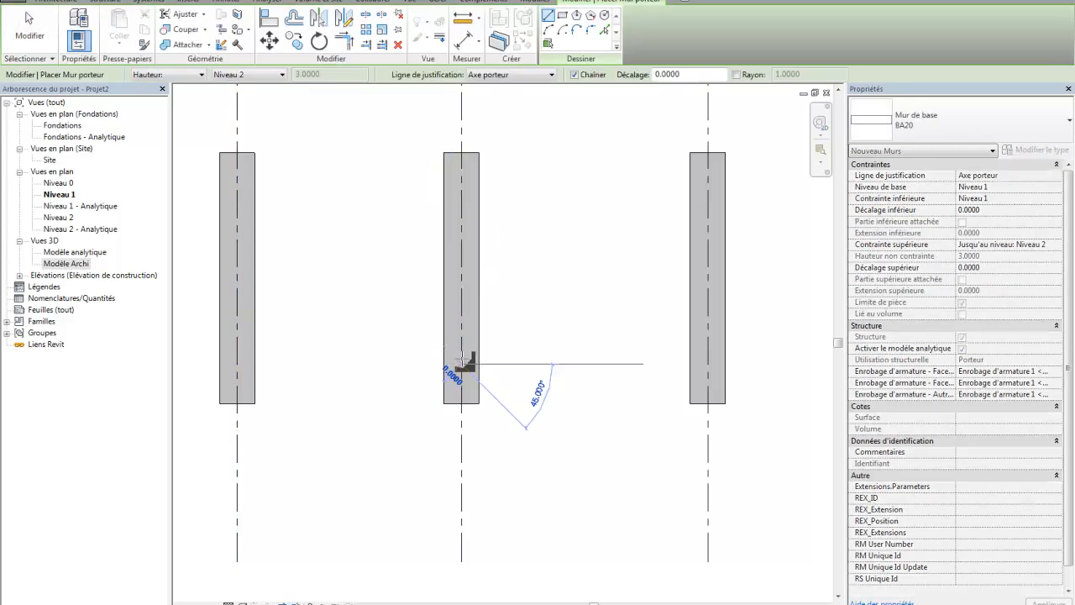
pyautogui.click(461, 179)
pyautogui.scroll(2, 473, 225)
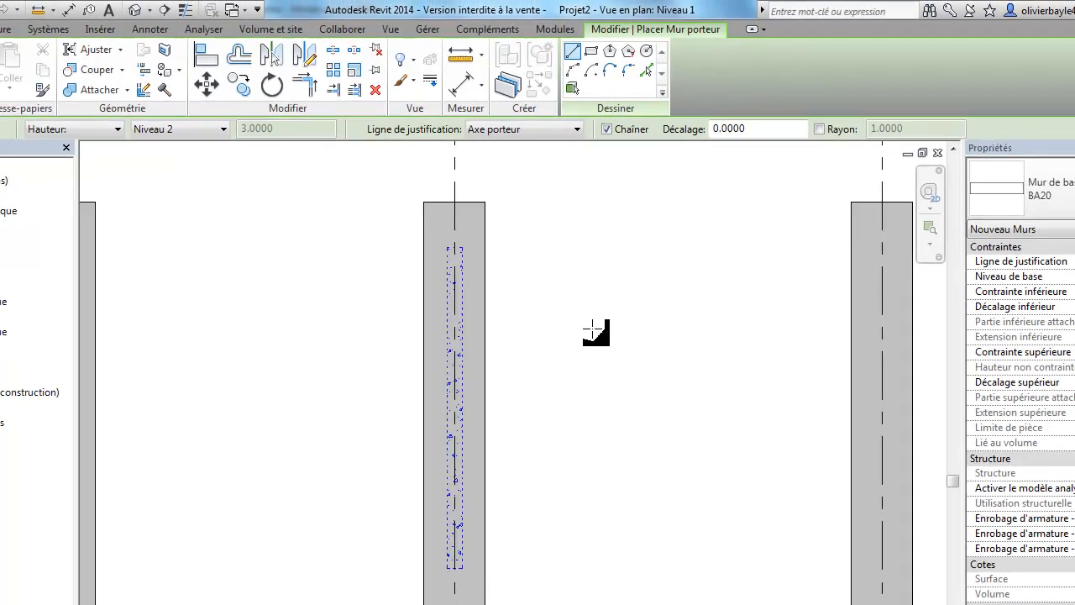
pyautogui.moveTo(623, 345); pyautogui.dragTo(346, 338, button='middle')
pyautogui.moveTo(729, 364); pyautogui.dragTo(580, 361, button='middle')
pyautogui.press('Escape')
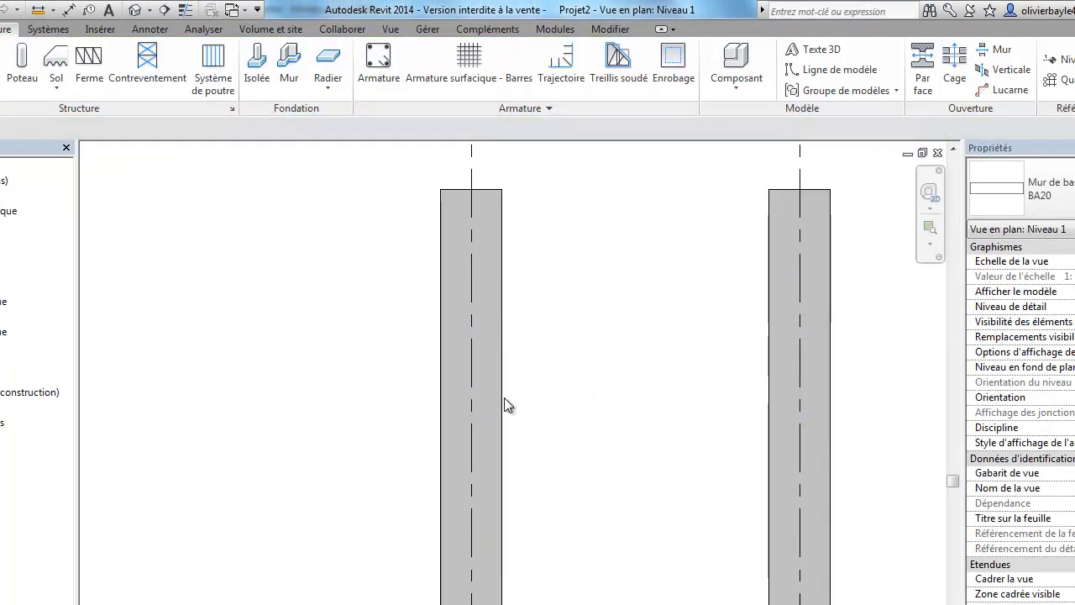
# Put the BA20 wall on the third grid line on the clipboard and paste it aligned to the same place
pyautogui.click(482, 405)
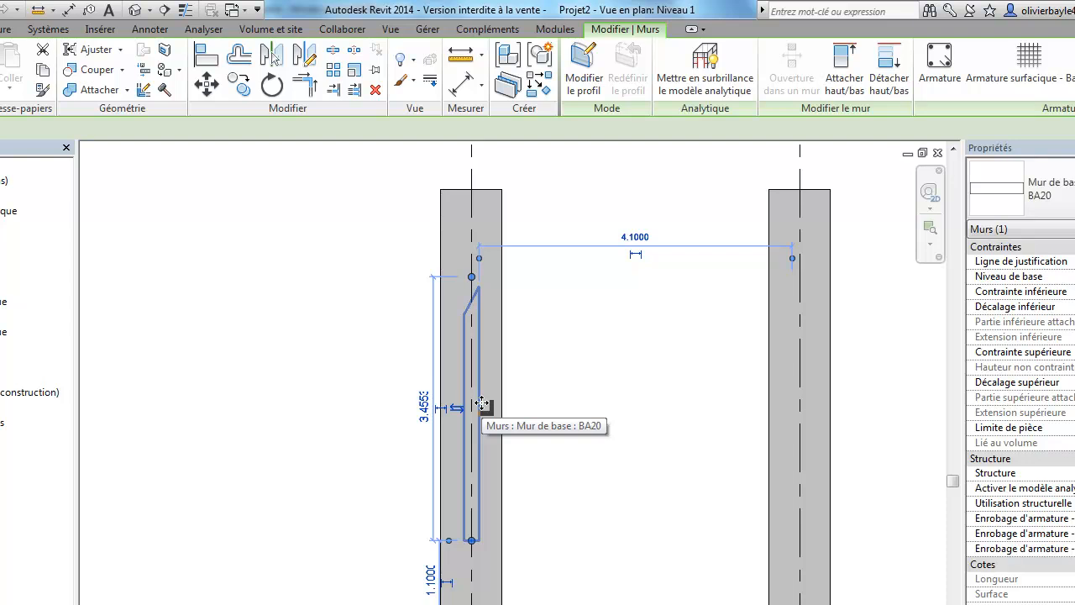
pyautogui.press('Escape')
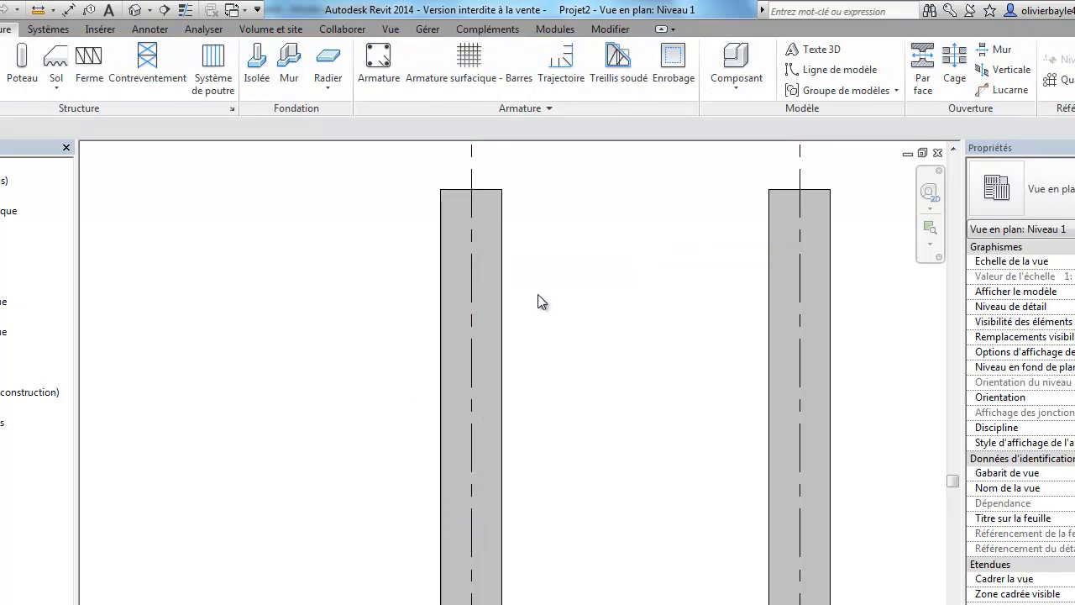
pyautogui.click(610, 29)
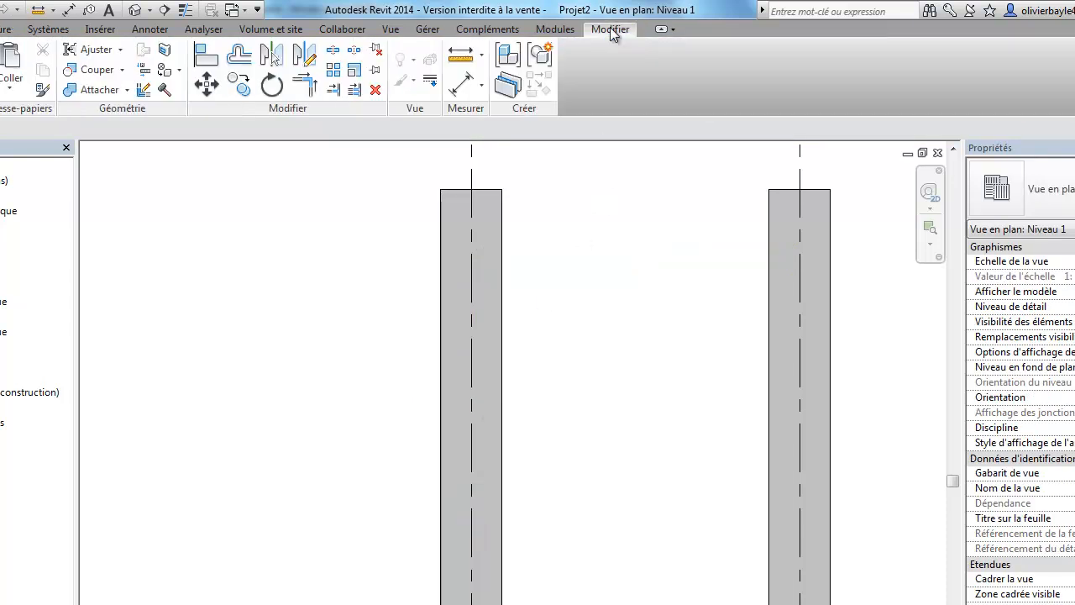
pyautogui.click(11, 84)
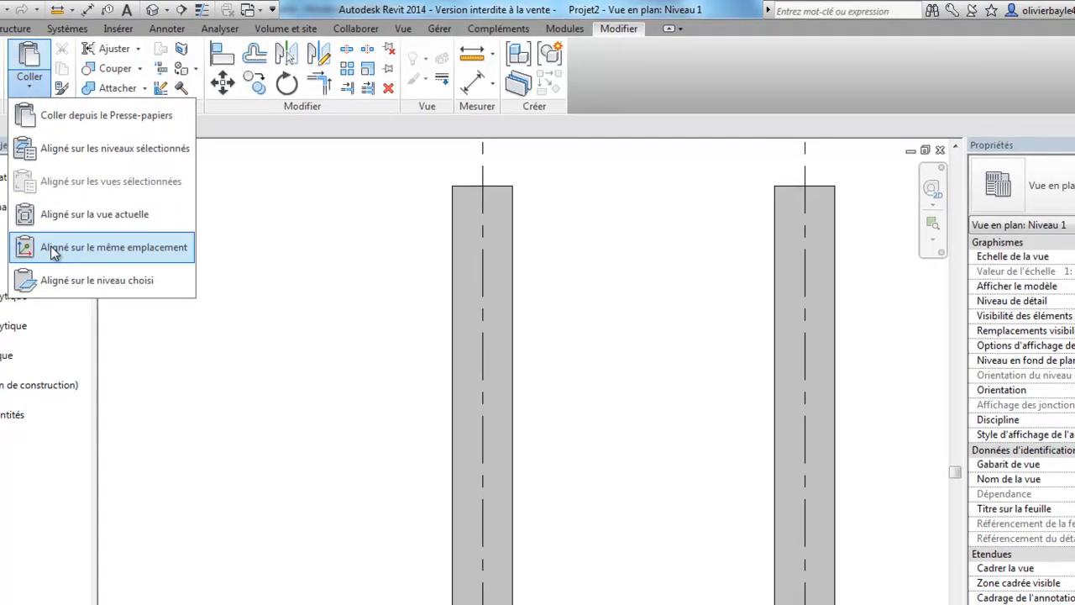
pyautogui.click(84, 246)
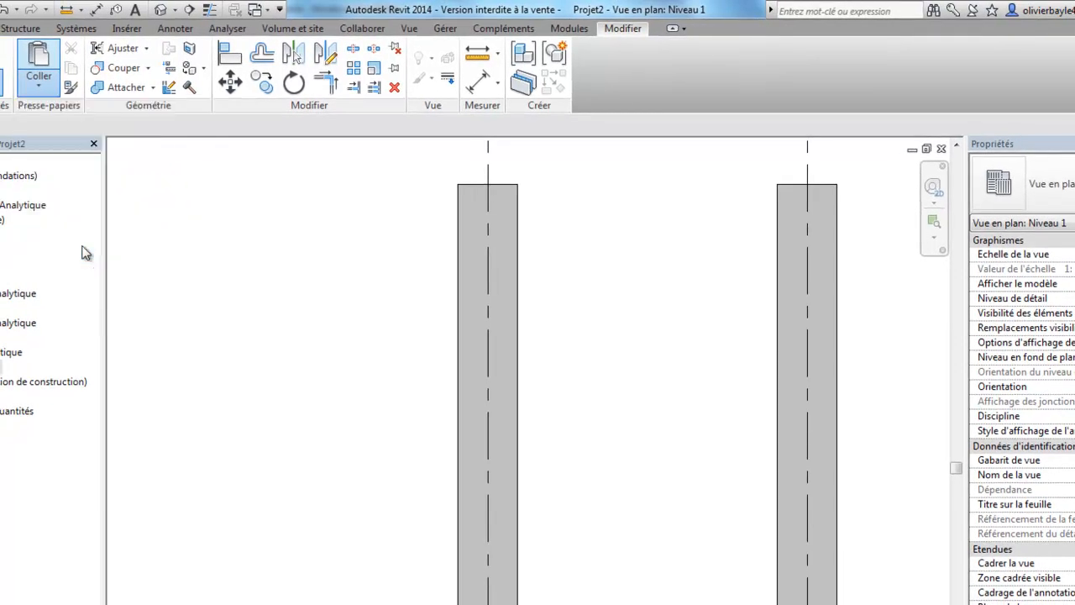
pyautogui.click(590, 533)
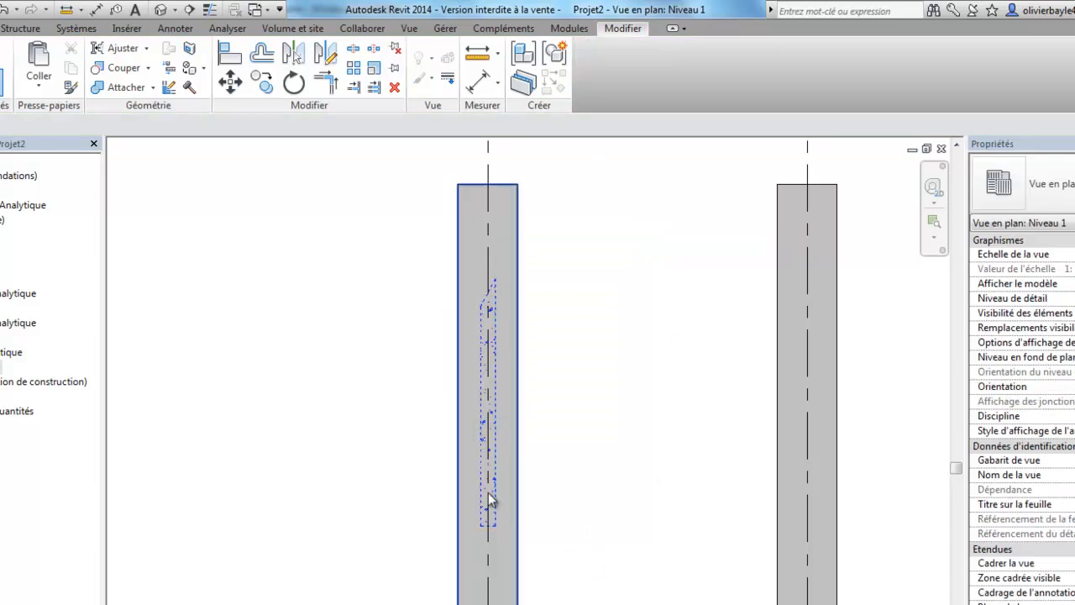
# Override the Ossature category's surface transparency to 40 in the visibility/graphics settings of the Niveau 1 plan and accept
pyautogui.moveTo(646, 311); pyautogui.dragTo(408, 336, button='middle')
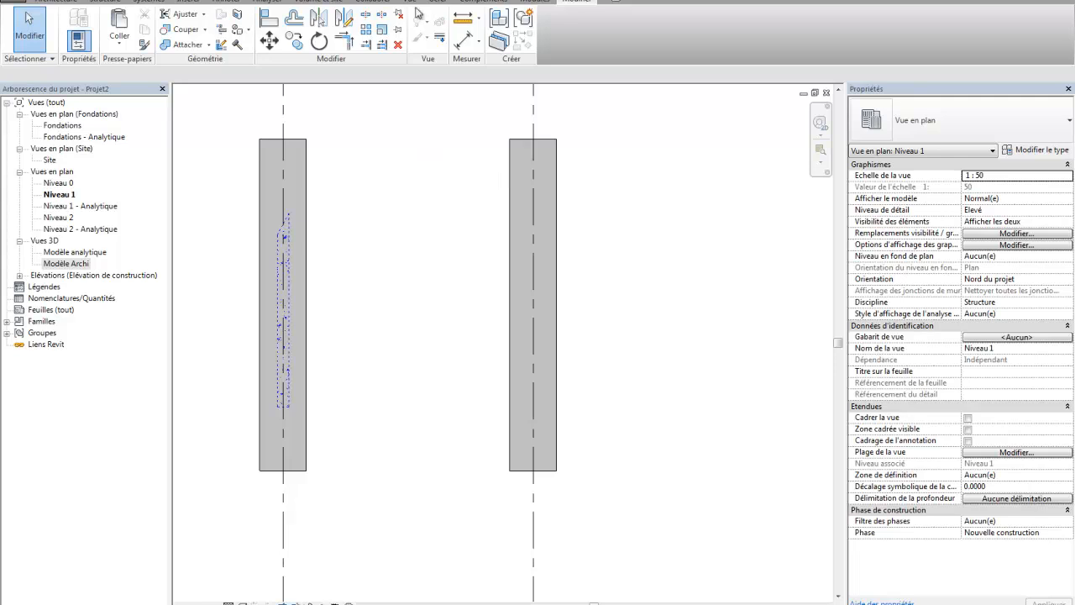
pyautogui.click(411, 1)
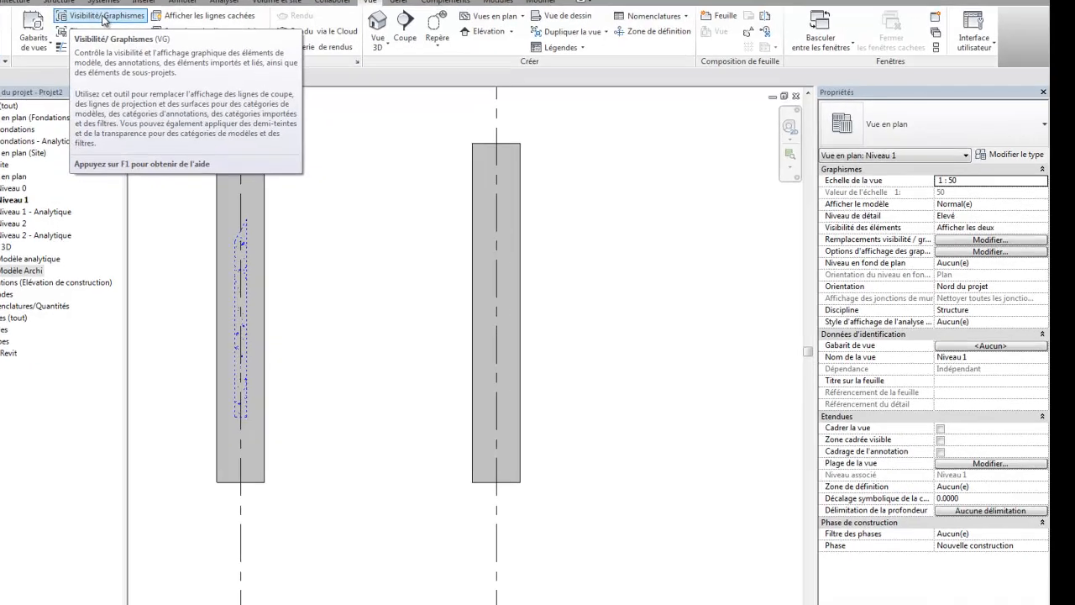
pyautogui.click(164, 39)
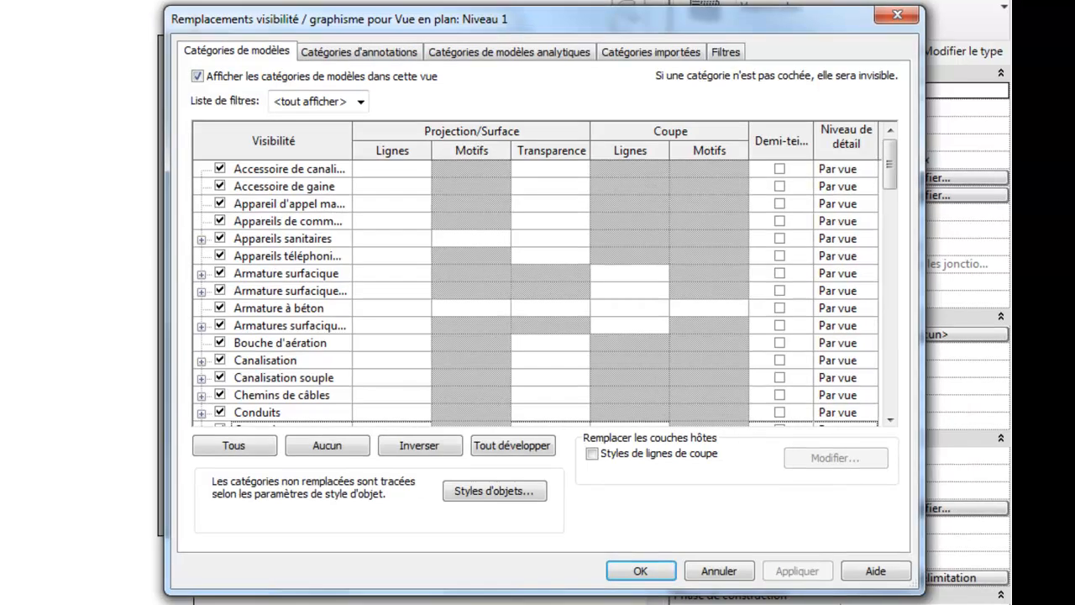
pyautogui.moveTo(890, 160); pyautogui.dragTo(899, 334)
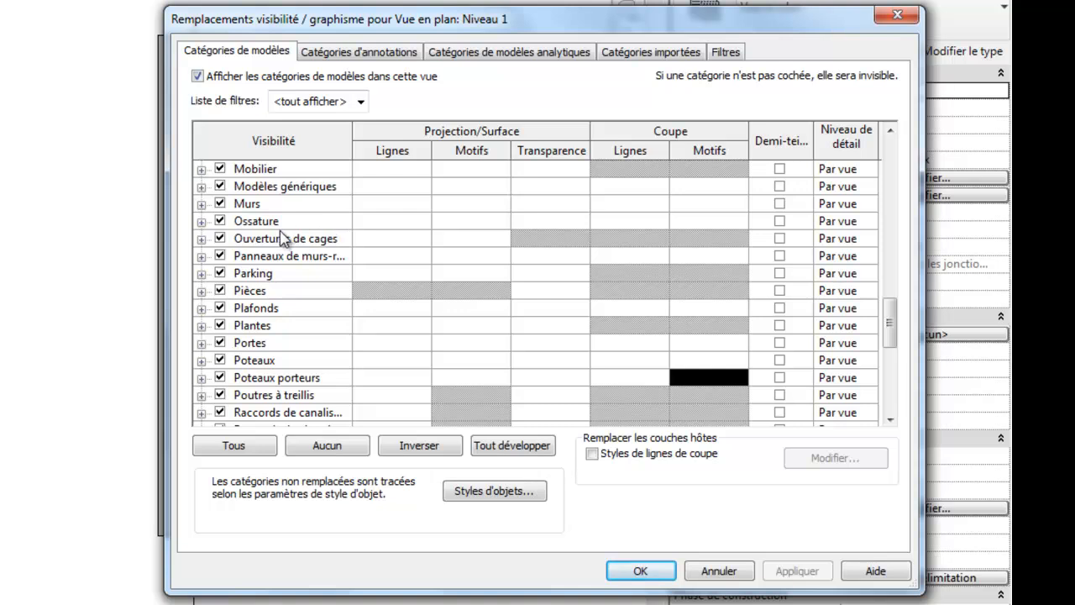
pyautogui.click(560, 221)
pyautogui.click(561, 220)
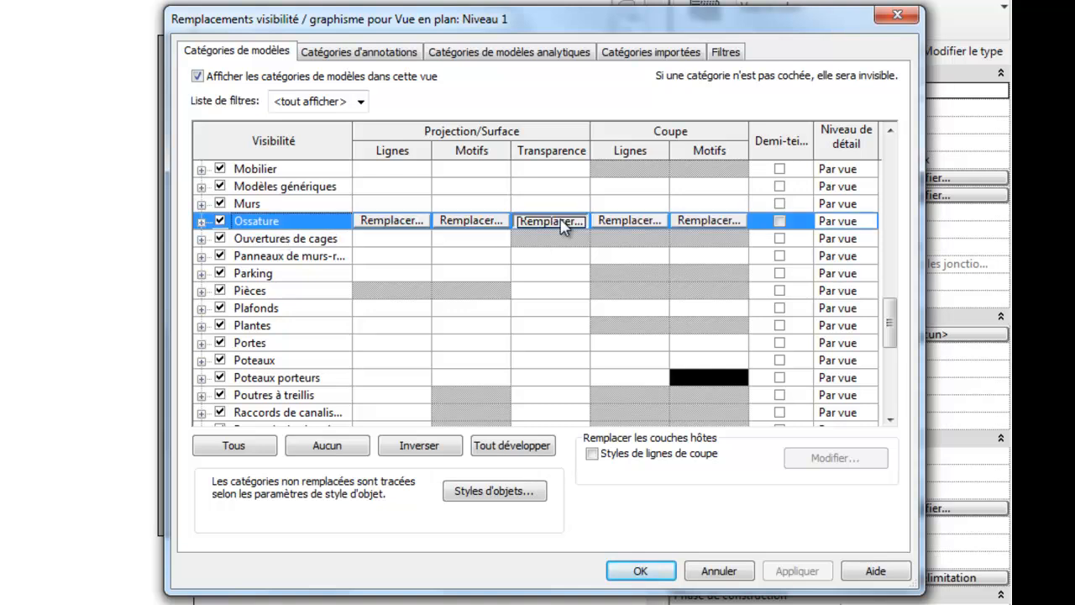
pyautogui.moveTo(490, 303); pyautogui.dragTo(552, 302)
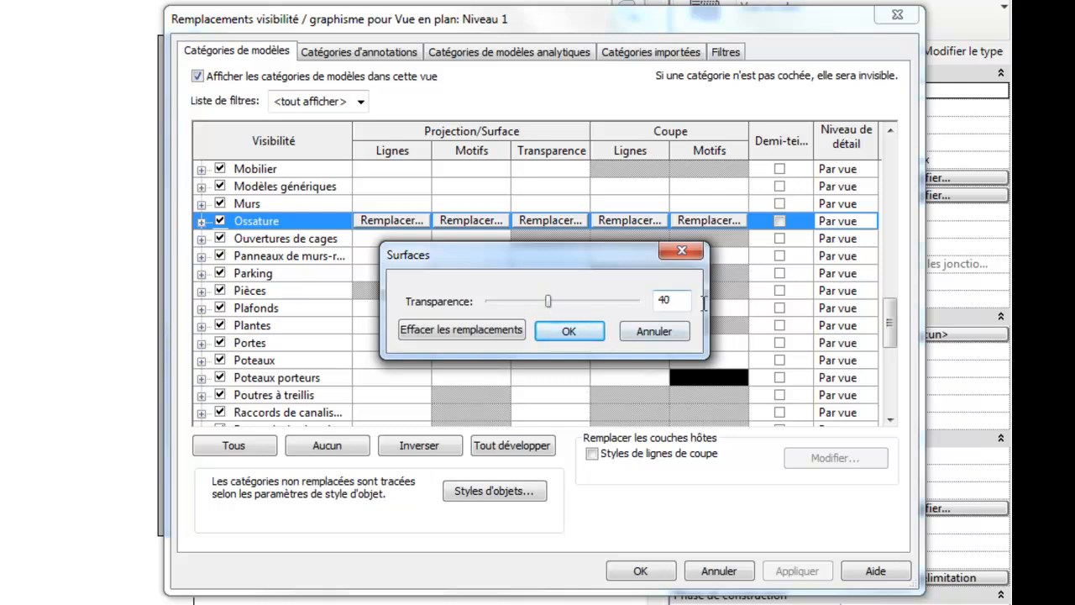
pyautogui.click(569, 332)
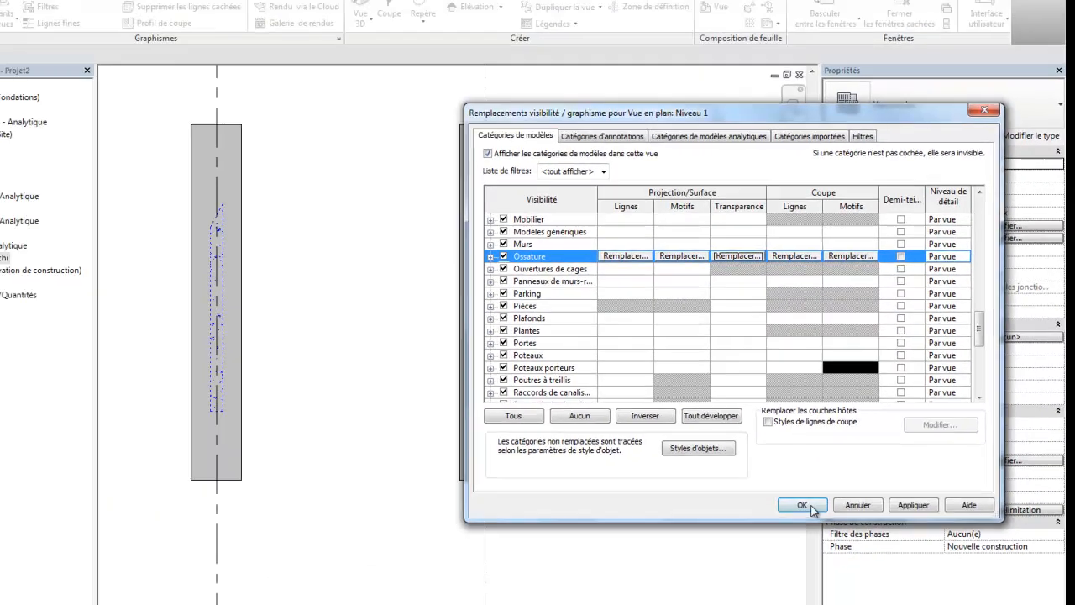
pyautogui.click(655, 564)
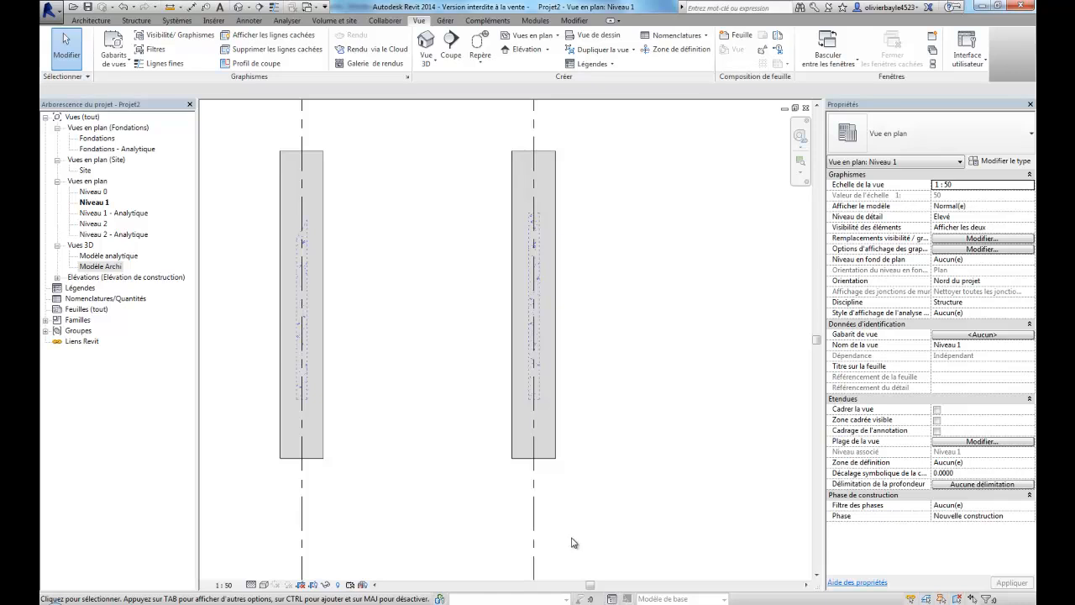
# Set the visual style of the Niveau 1 plan to Ligne cachée
pyautogui.moveTo(301, 441); pyautogui.dragTo(736, 408, button='middle')
pyautogui.moveTo(513, 403)
pyautogui.mouseDown(button='middle')
pyautogui.moveTo(749, 374)
pyautogui.moveTo(773, 403)
pyautogui.mouseUp(button='middle')
pyautogui.click(263, 584)
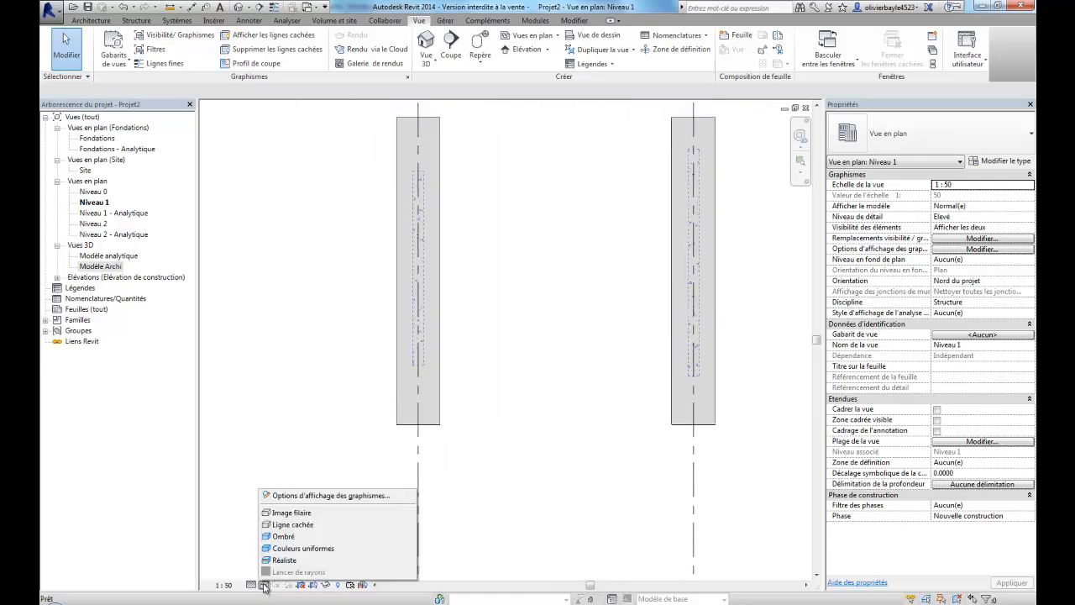
pyautogui.click(299, 526)
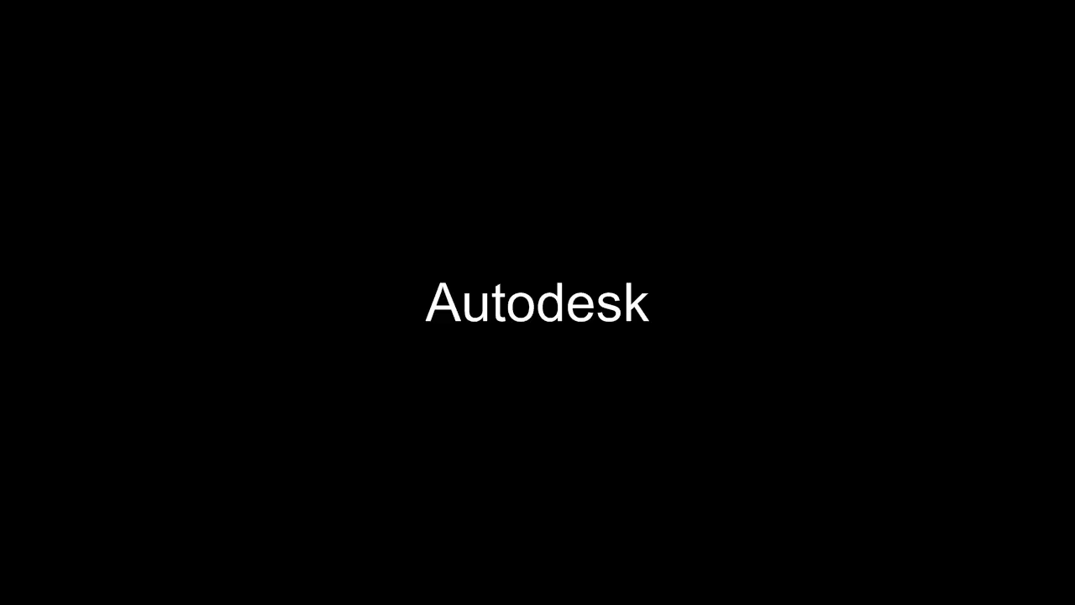